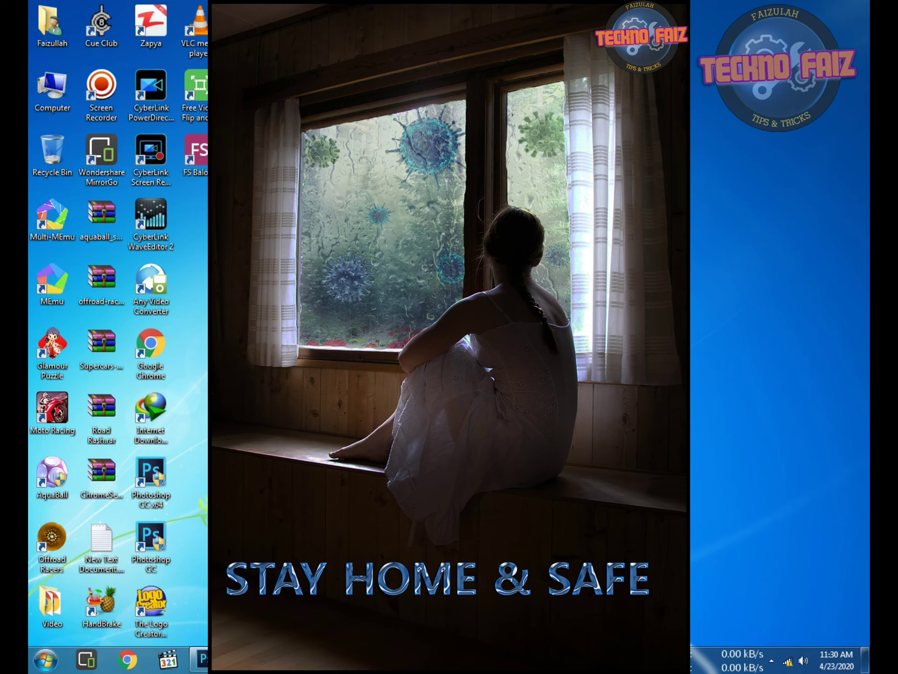
Open the four virus PNGs, the by_the_window photo, and the foggy forest and rain-on-glass photos, with by_the_window in front.
left_click(257, 652)
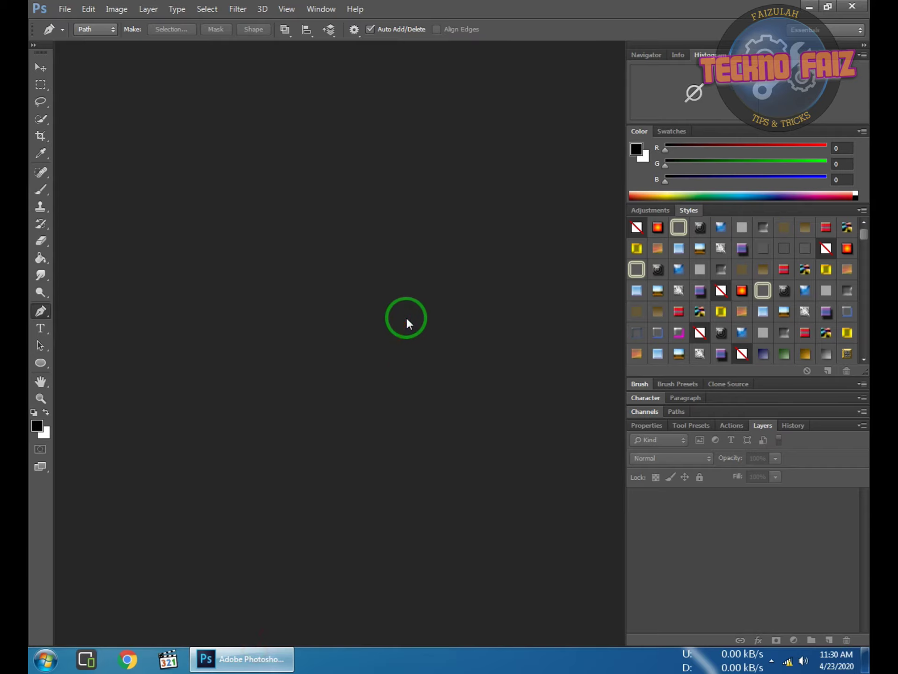
double_click(406, 316)
mouse_move(166, 206)
left_mouse_down()
mouse_move(593, 61)
mouse_move(644, 71)
left_mouse_up()
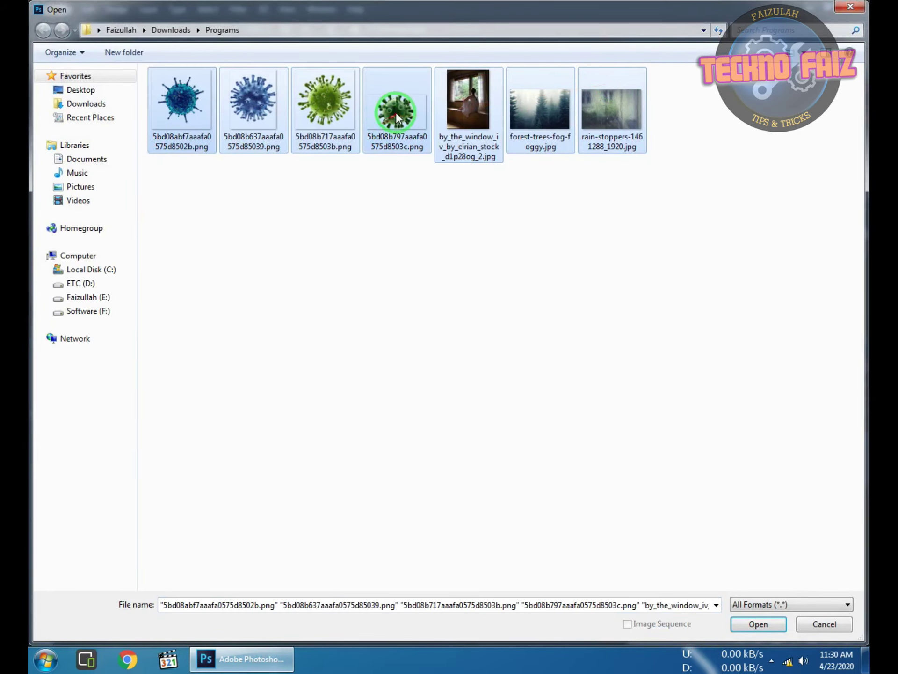
left_click(396, 114, "ctrl")
left_click(758, 624)
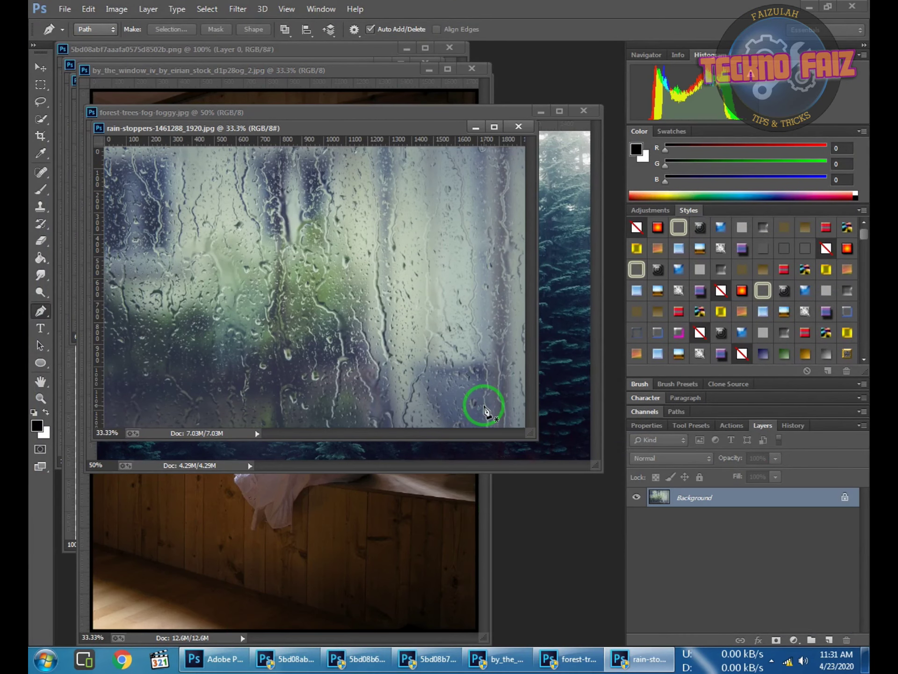
left_click(484, 532)
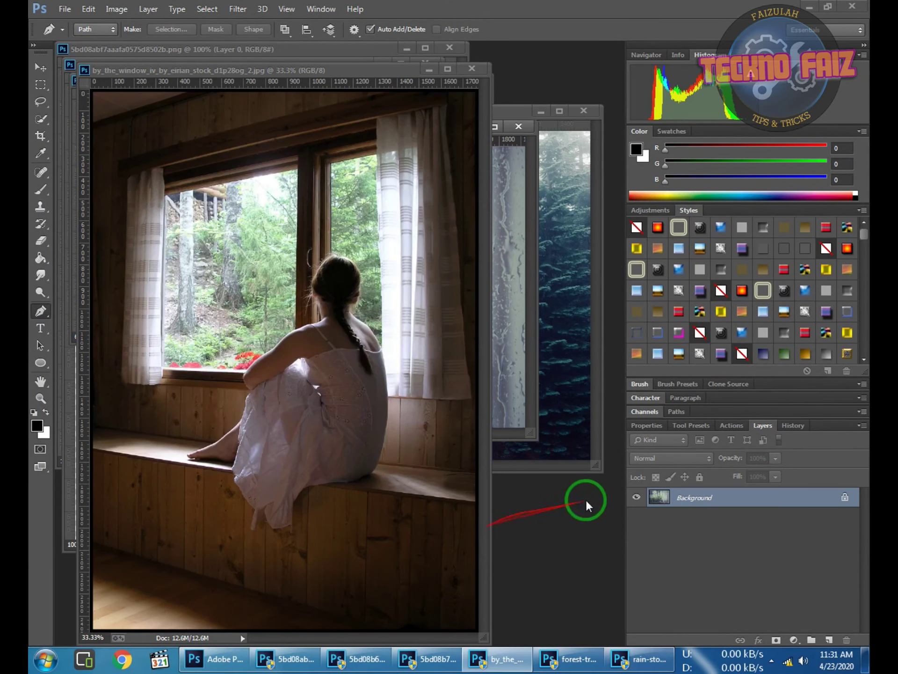
Unlock the Background as Layer 0 and erase the left pane's forest view with a 146 px eraser.
left_click(845, 502)
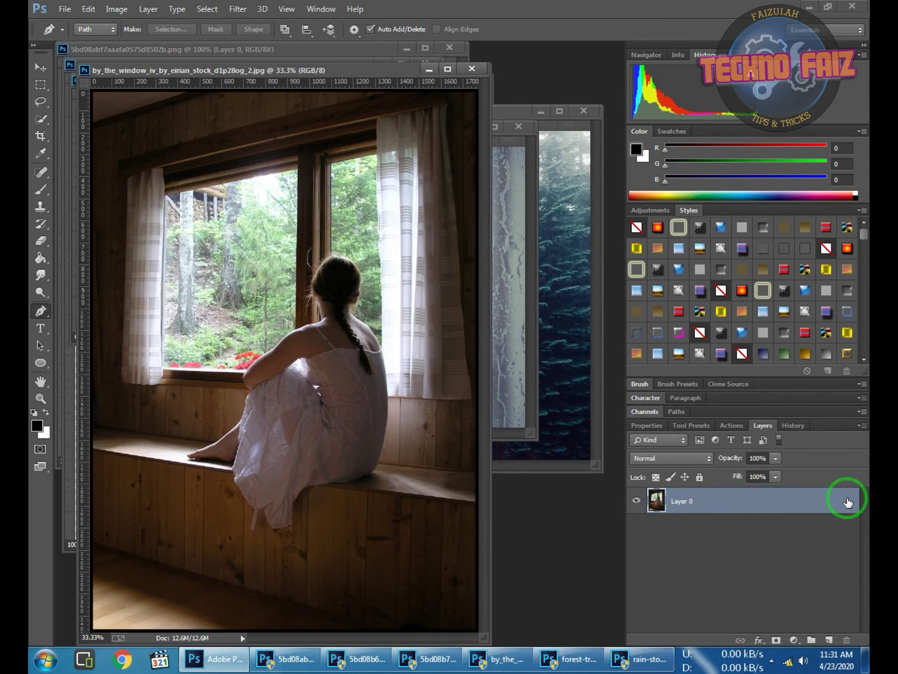
left_click(46, 243)
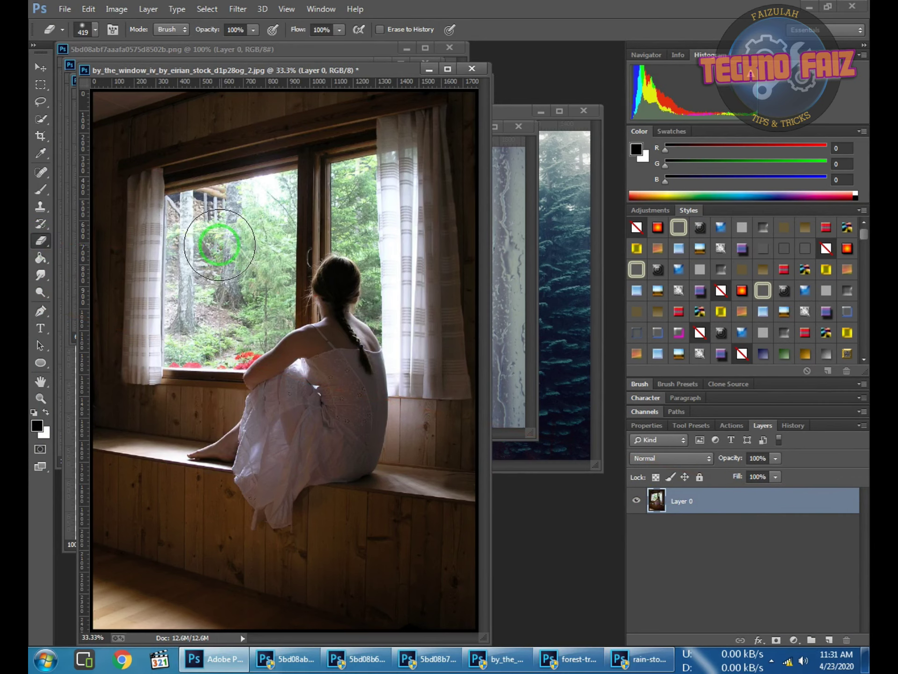
scroll(220, 244, "up", 2)
scroll(220, 239, "up", 2)
scroll(234, 211, "up", 1)
right_click(241, 220)
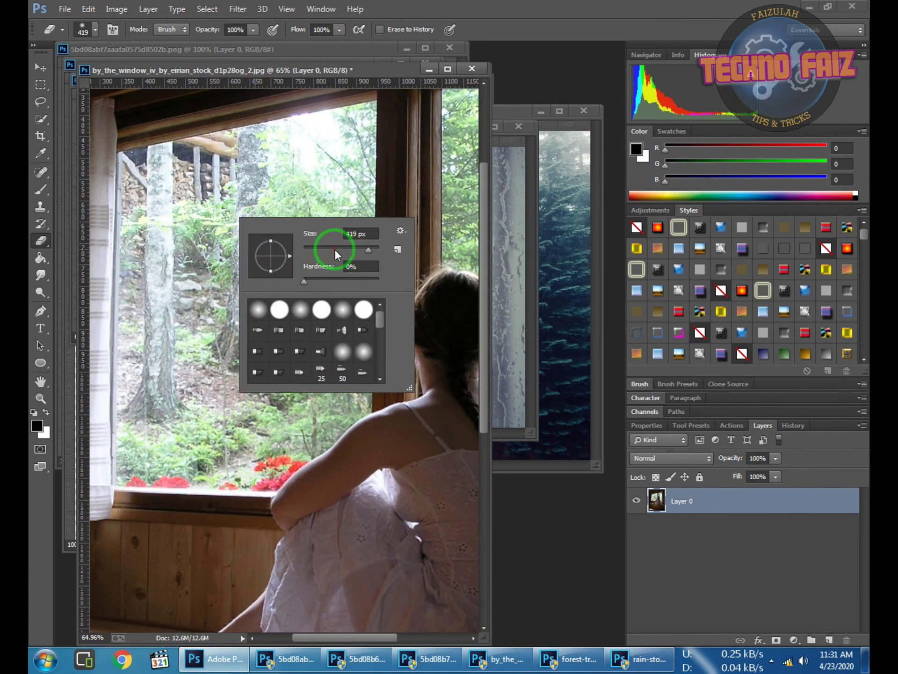
type("146")
key("Return")
mouse_move(154, 171)
left_mouse_down()
mouse_move(144, 451)
mouse_move(256, 465)
mouse_move(304, 430)
mouse_move(341, 351)
mouse_move(341, 195)
mouse_move(321, 140)
mouse_move(210, 165)
mouse_move(190, 194)
mouse_move(201, 431)
mouse_move(279, 395)
mouse_move(186, 341)
mouse_move(296, 261)
mouse_move(351, 325)
left_mouse_up()
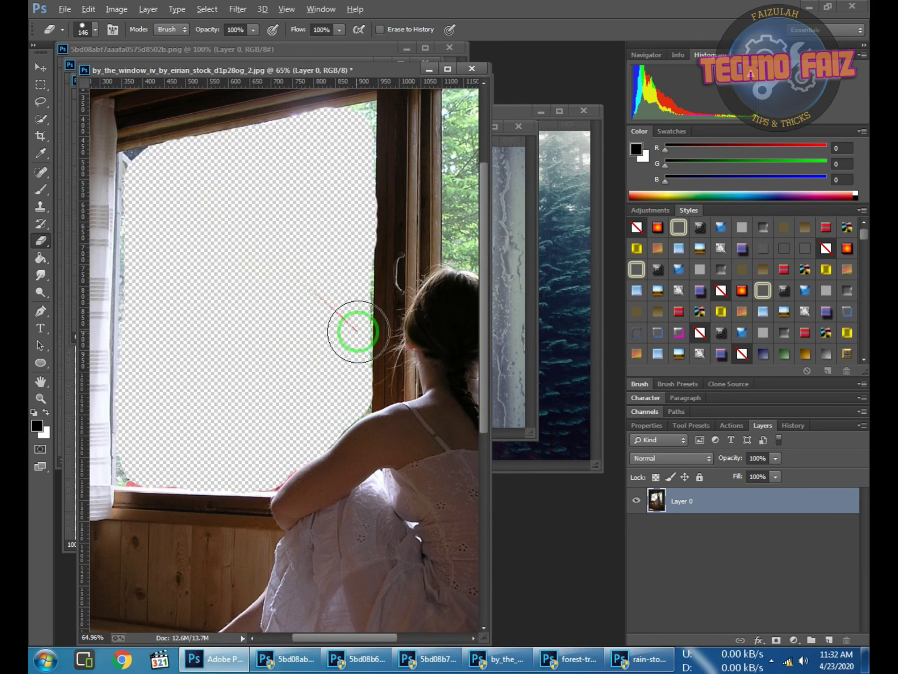
Refine the left-pane erasure using a smaller 51 px eraser brush.
scroll(351, 325, "up", 3)
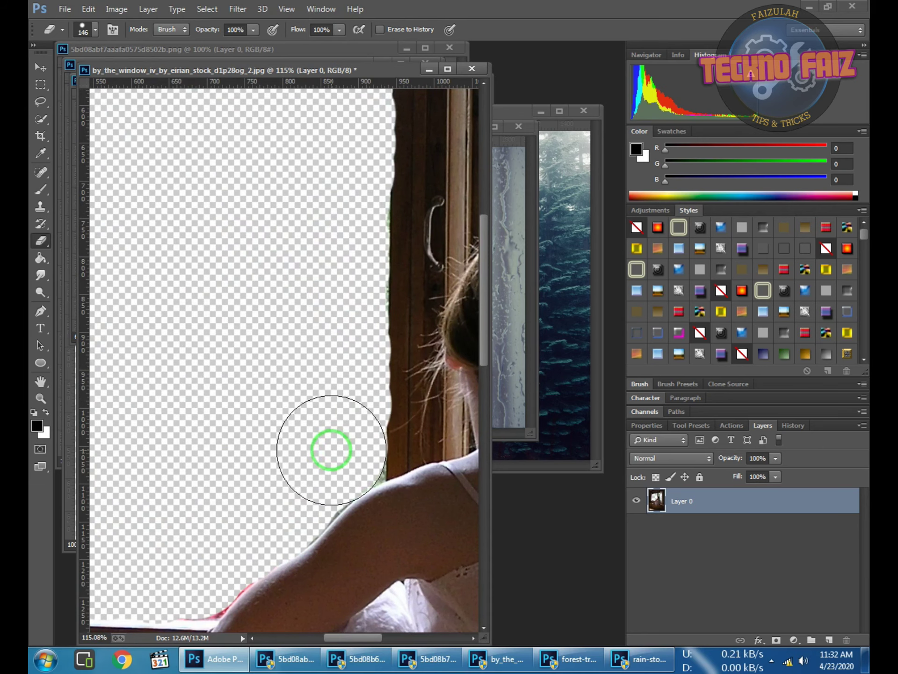
scroll(182, 488, "down", 3)
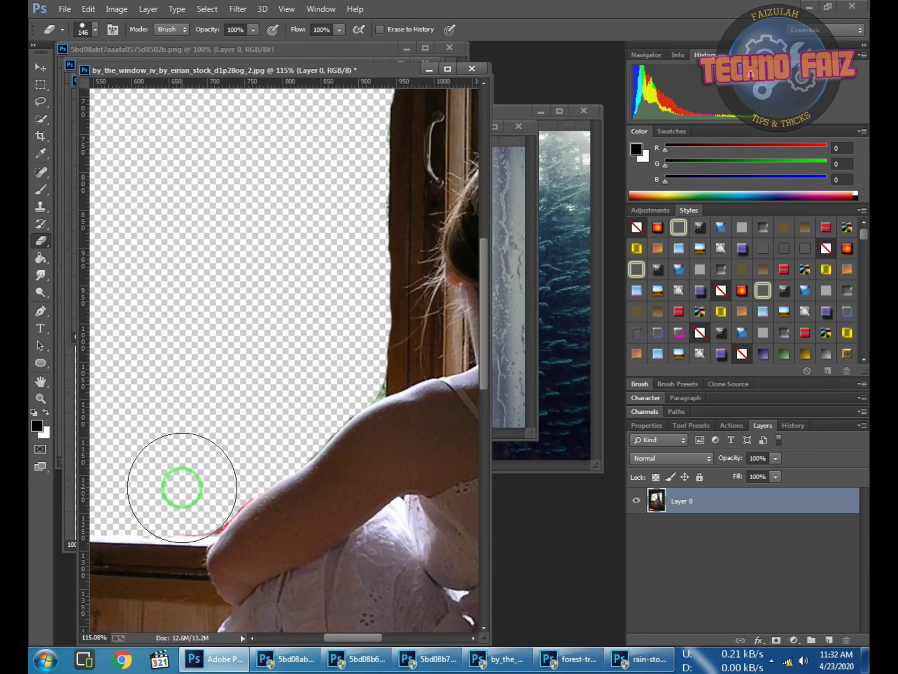
right_click(182, 478)
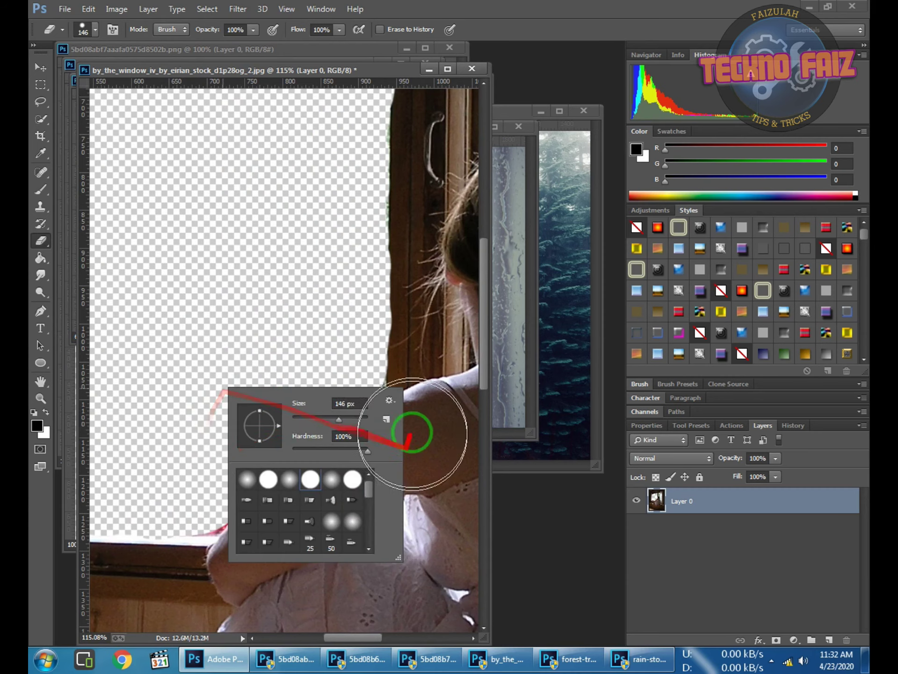
key("Return")
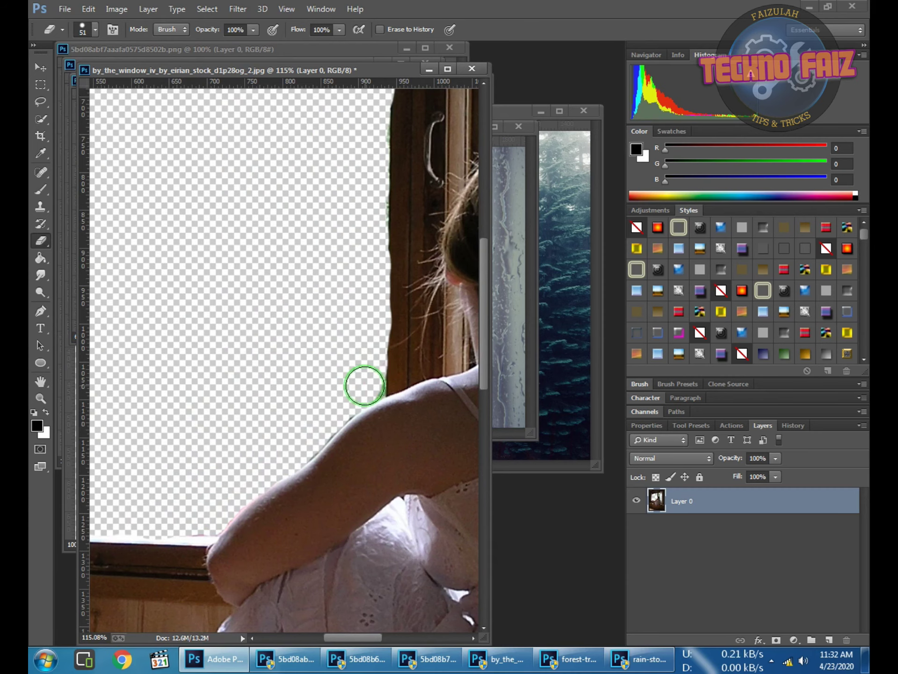
scroll(327, 435, "left", 5)
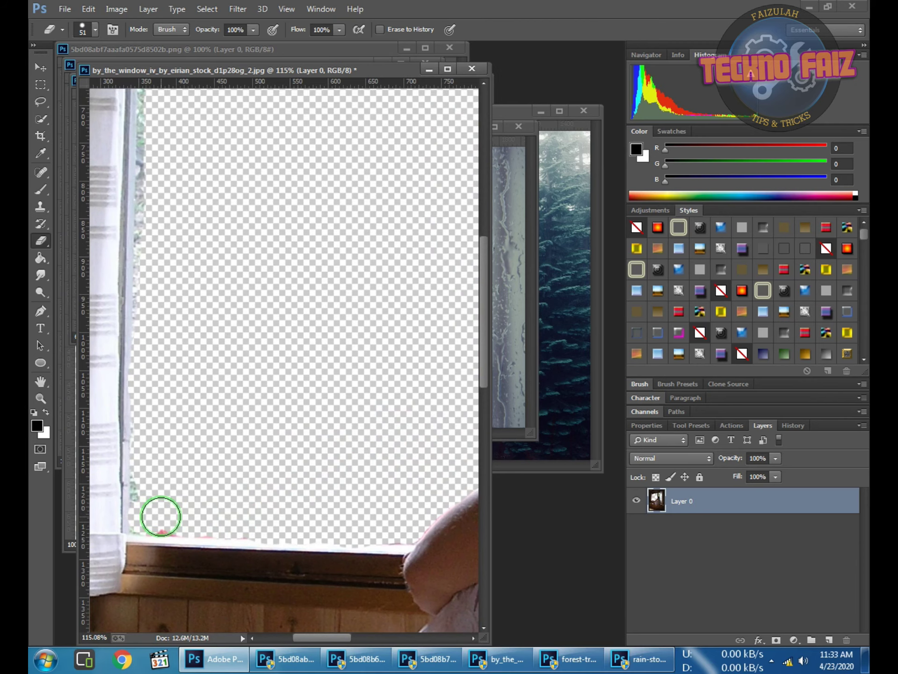
scroll(149, 489, "up", 6)
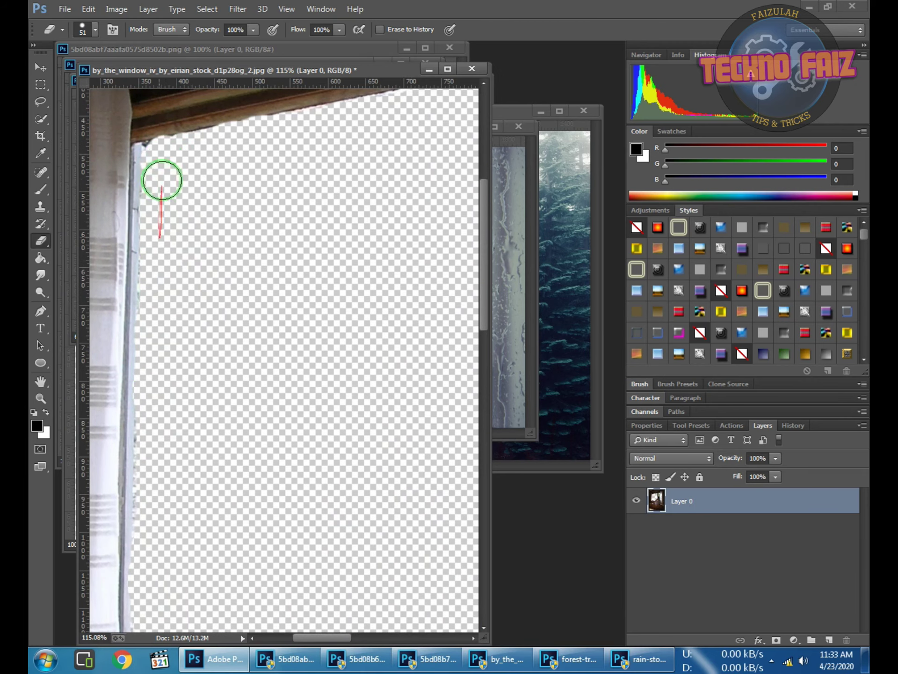
scroll(221, 147, "right", 3)
scroll(181, 315, "up", 3)
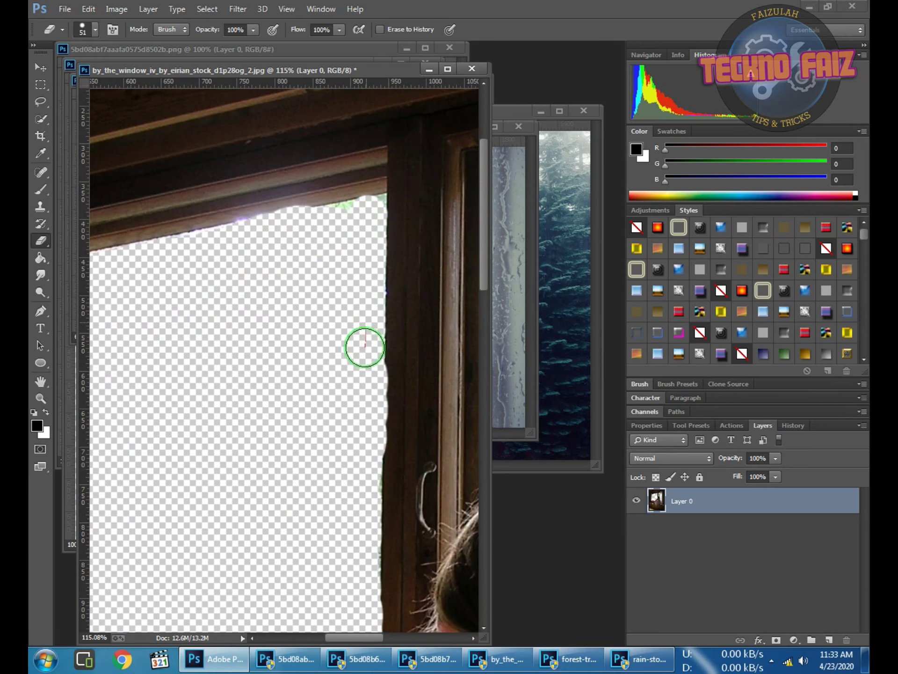
right_click(319, 272)
key("Return")
Erase the right pane's trees along the curtain edge up to the frame with a 17 px brush.
mouse_move(377, 200)
left_mouse_down()
mouse_move(266, 288)
mouse_move(169, 217)
left_mouse_up()
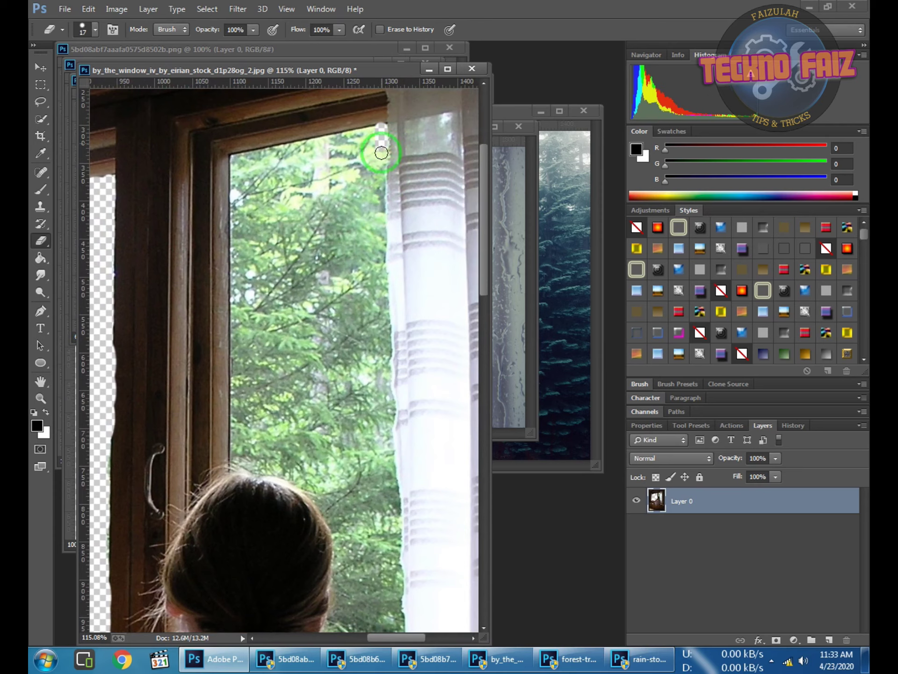
left_click_drag(383, 334, 379, 312)
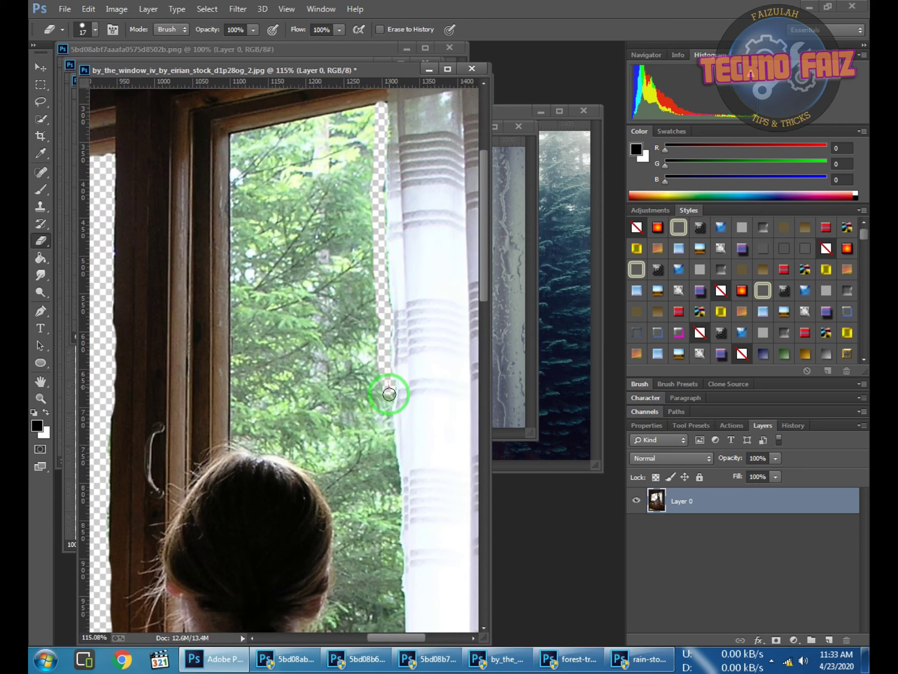
scroll(399, 567, "down", 4)
scroll(402, 557, "down", 1)
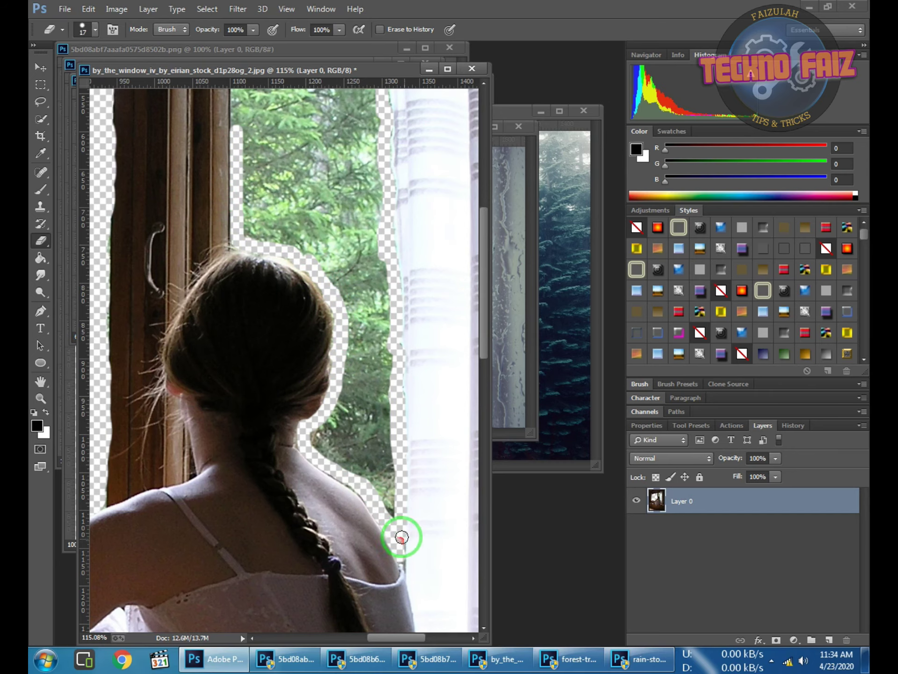
scroll(333, 472, "up", 5)
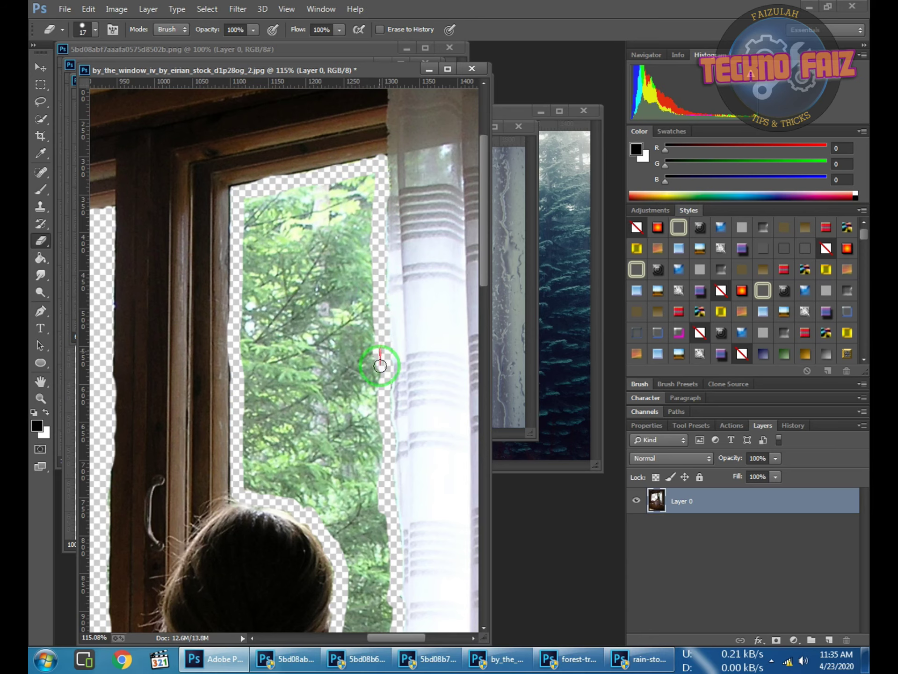
left_click_drag(391, 427, 375, 119)
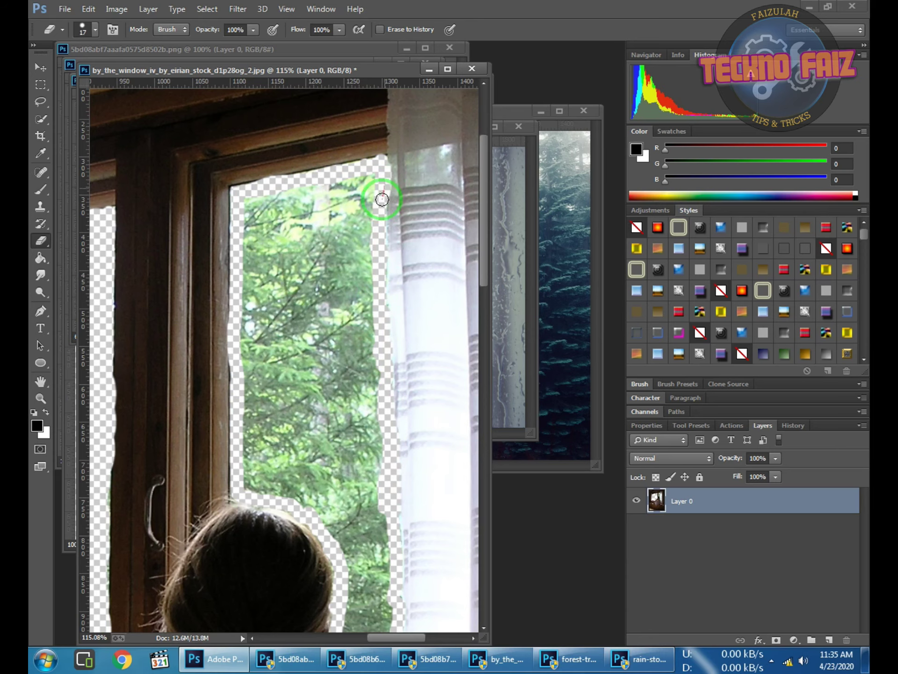
scroll(383, 199, "down", 3)
Enlarge the eraser to 107 px and clear the rest of the right pane's trees.
right_click(331, 170)
mouse_move(331, 171)
left_mouse_down()
mouse_move(267, 251)
mouse_move(271, 211)
left_mouse_up()
scroll(271, 210, "up", 3)
mouse_move(335, 207)
left_mouse_down()
mouse_move(341, 184)
mouse_move(277, 195)
mouse_move(331, 387)
mouse_move(321, 469)
left_mouse_up()
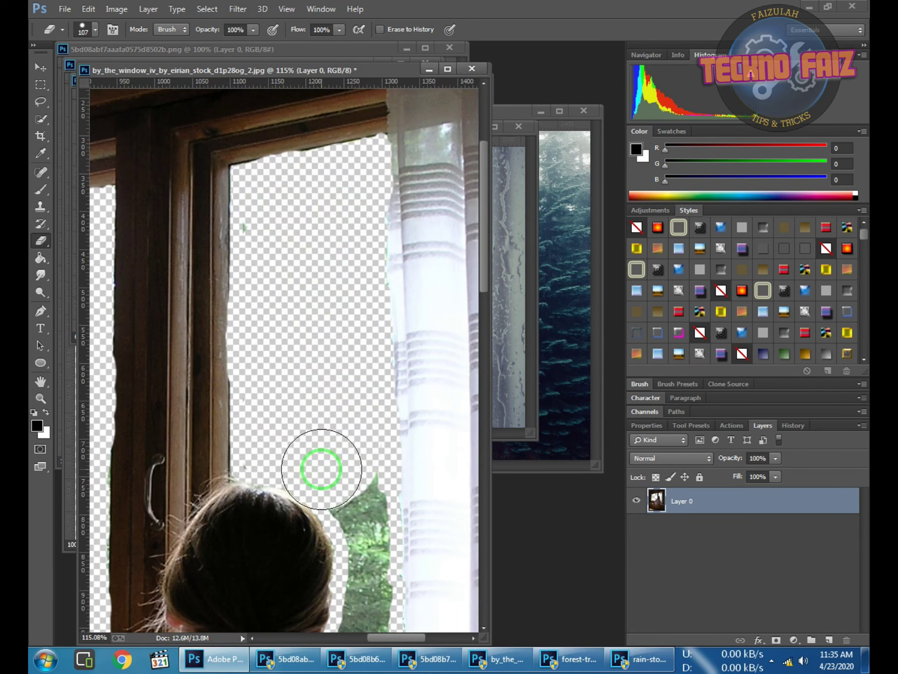
scroll(321, 469, "down", 3)
left_click_drag(400, 501, 348, 523)
Erase the green patches beside the girl's neck with a 55 px brush, then fit the image on screen.
right_click(431, 421)
type("55")
key("Return")
mouse_move(365, 407)
left_mouse_down()
mouse_move(357, 461)
mouse_move(386, 588)
left_mouse_up()
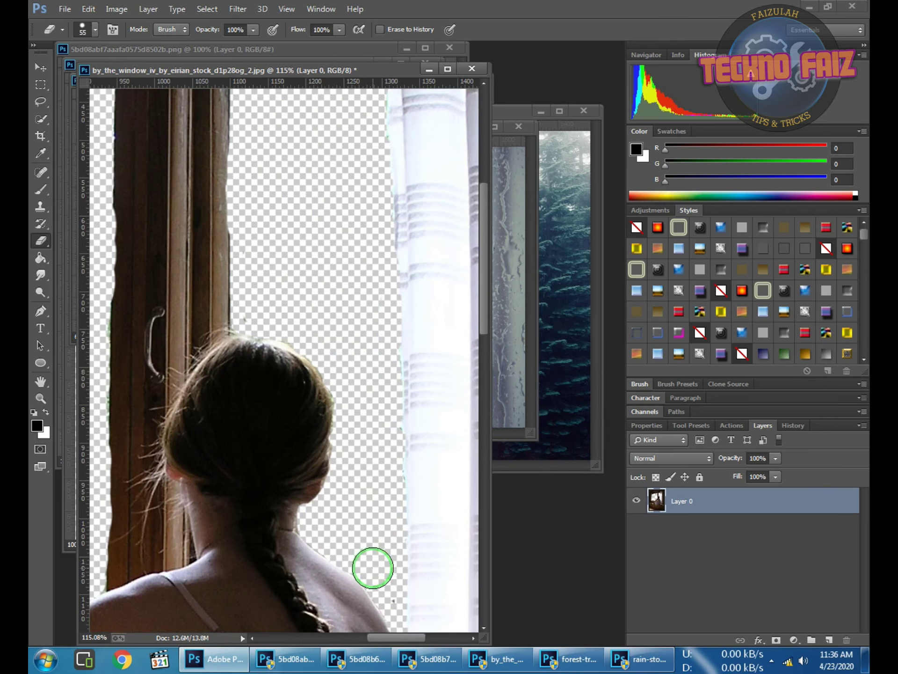
key("ctrl+0")
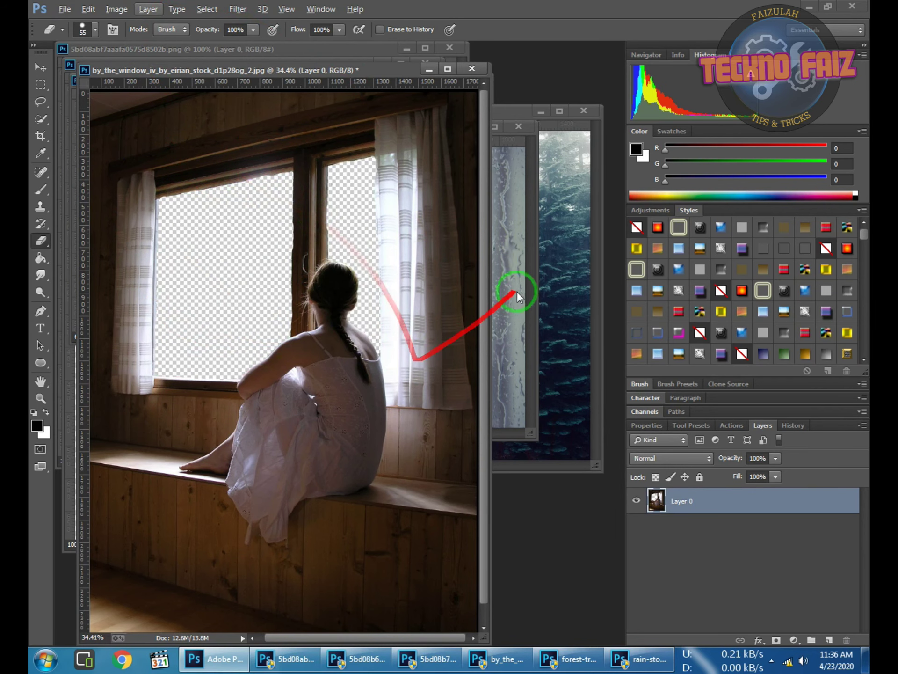
left_click(580, 241)
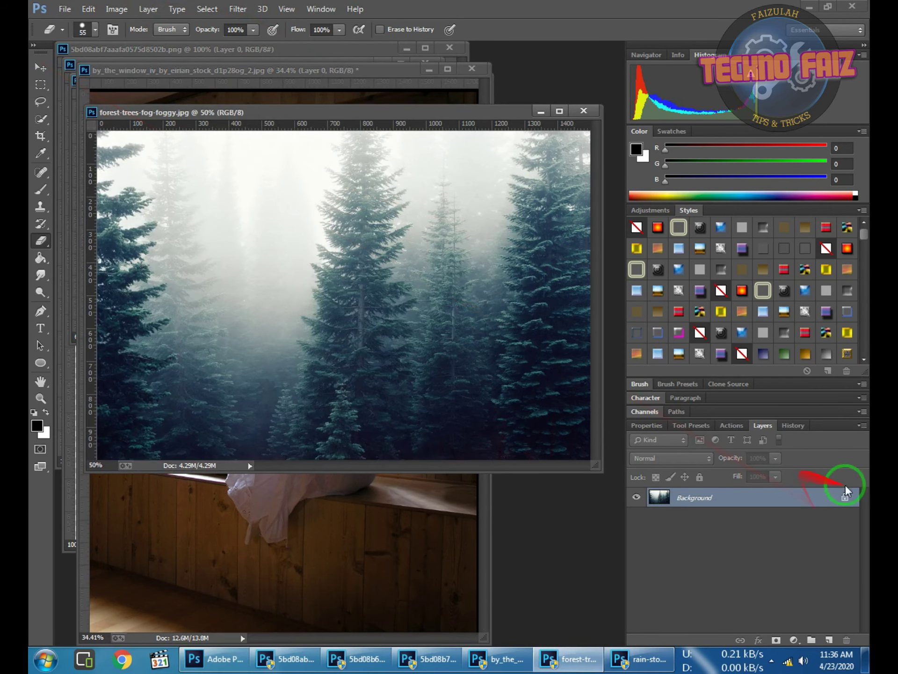
Copy the foggy forest into the window photo as Layer 1 and place it below Layer 0.
key("v")
left_click_drag(178, 202, 260, 372)
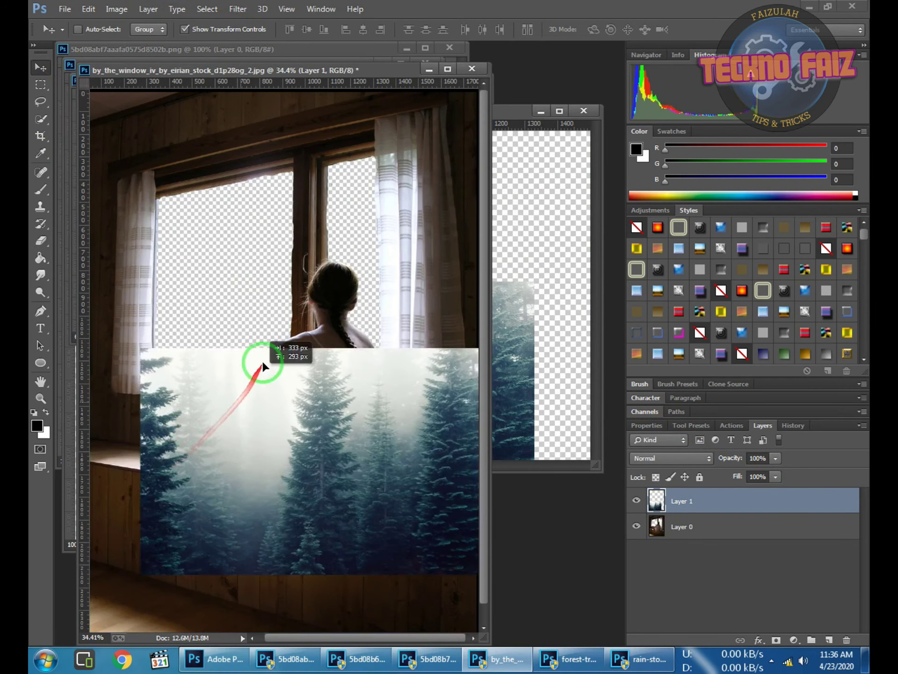
key("ctrl+t")
mouse_move(148, 451)
left_mouse_down()
mouse_move(400, 463)
mouse_move(108, 451)
left_mouse_up()
left_click_drag(217, 471, 216, 261)
left_click_drag(733, 502, 741, 544)
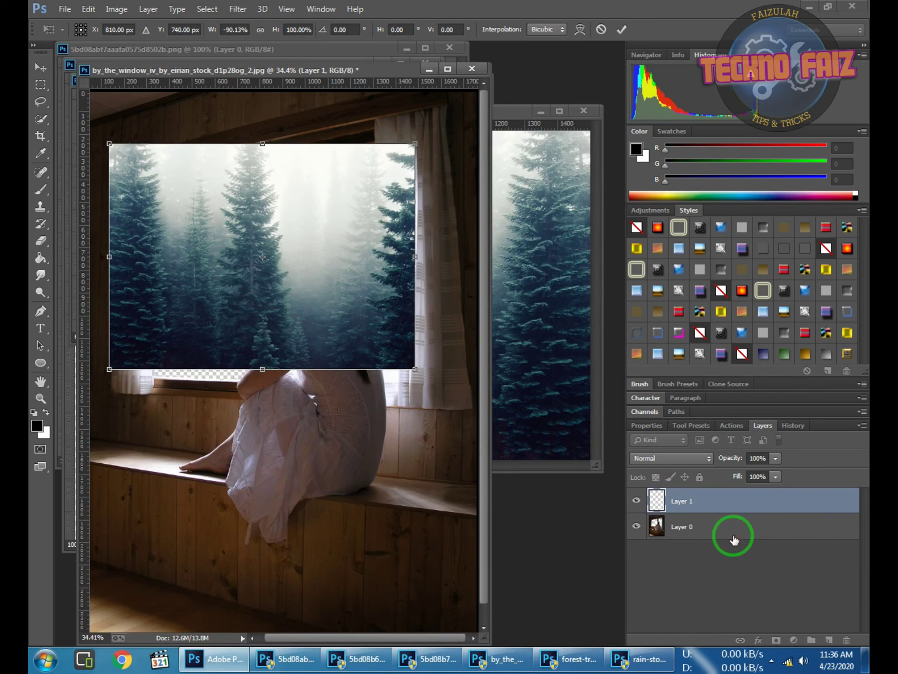
left_click_drag(711, 508, 716, 538)
Stretch and position the forest so its trees fill both window panes, and apply the transform.
left_click_drag(264, 370, 263, 411)
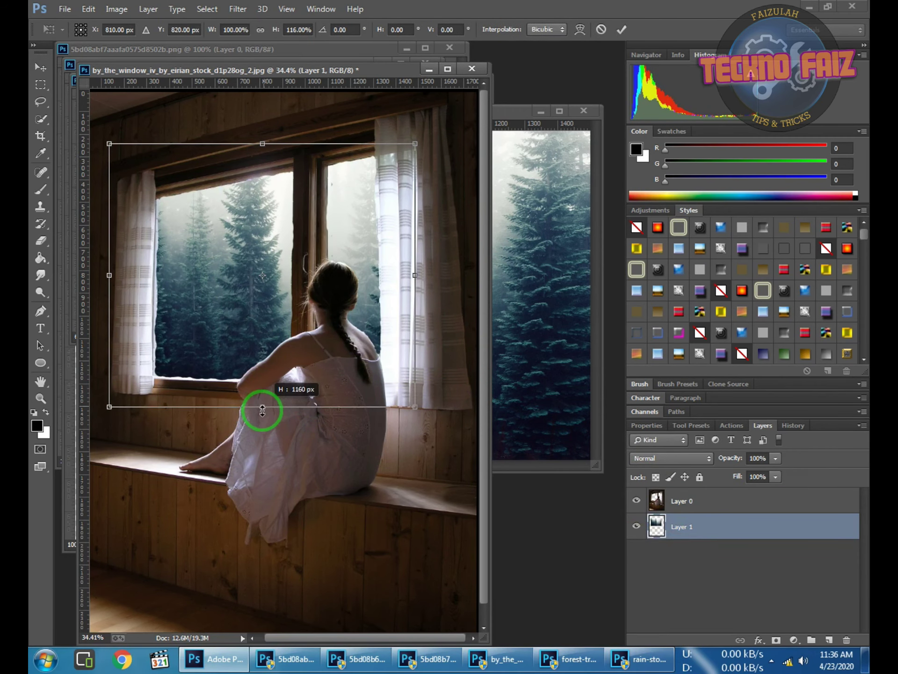
left_click_drag(414, 280, 459, 279)
left_click_drag(242, 310, 239, 342)
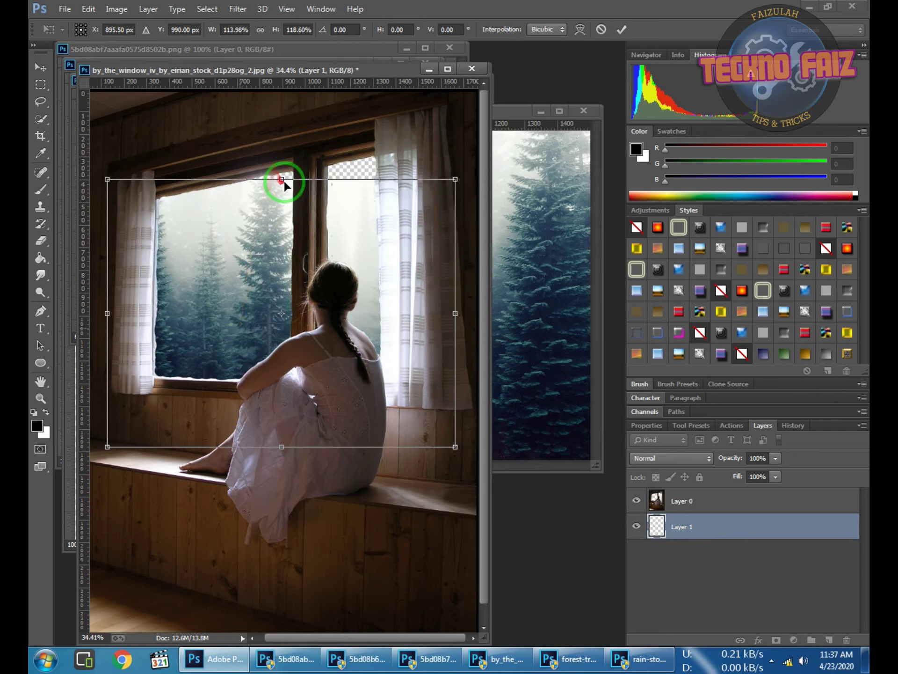
left_click_drag(281, 179, 285, 150)
key("Return")
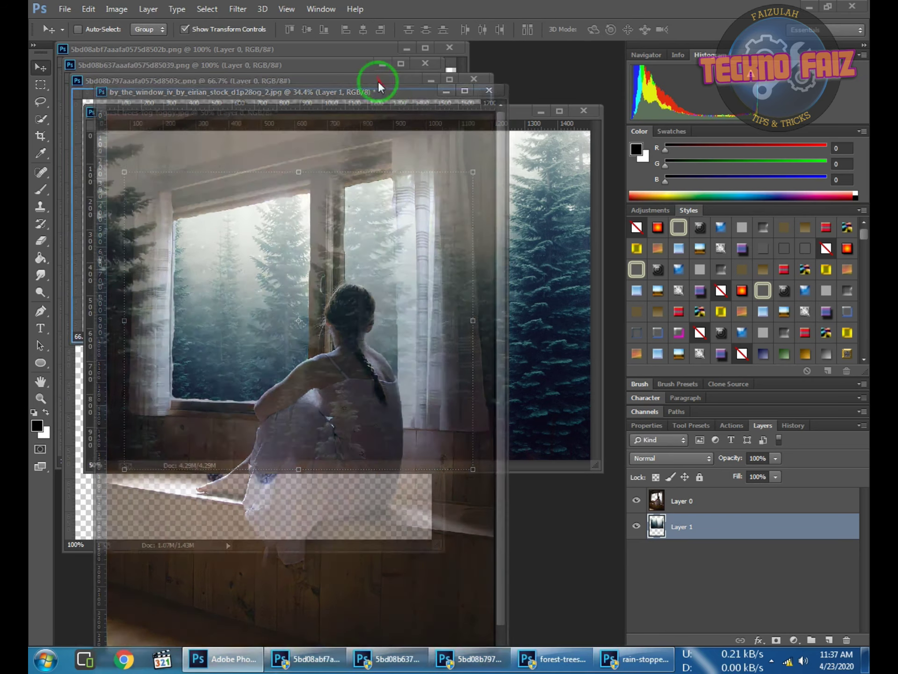
left_click_drag(374, 70, 257, 77)
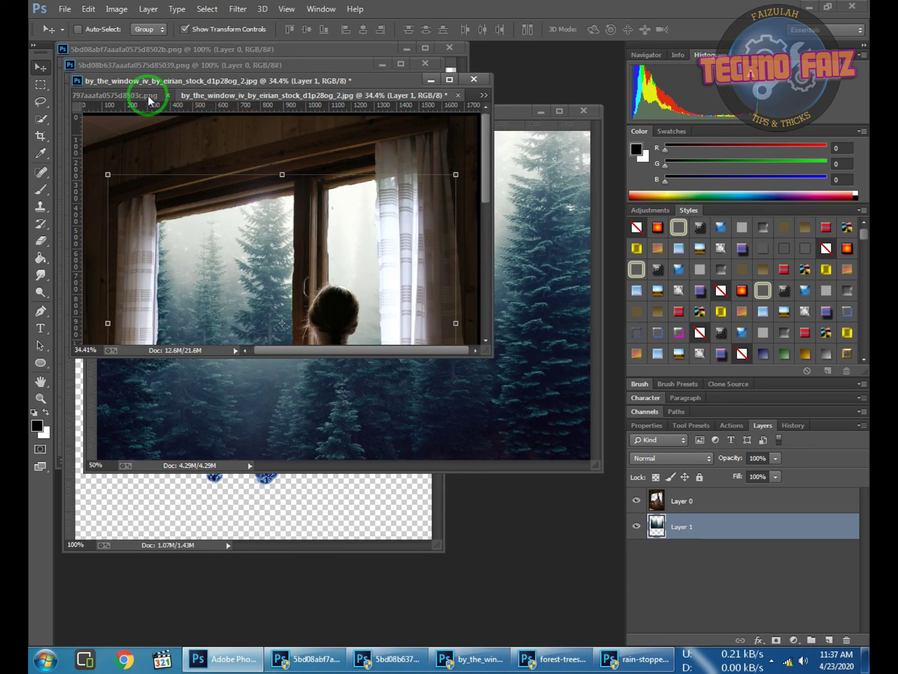
Float the by_the_window document, enlarge its frame, and close the foggy forest image without saving.
left_click(148, 95)
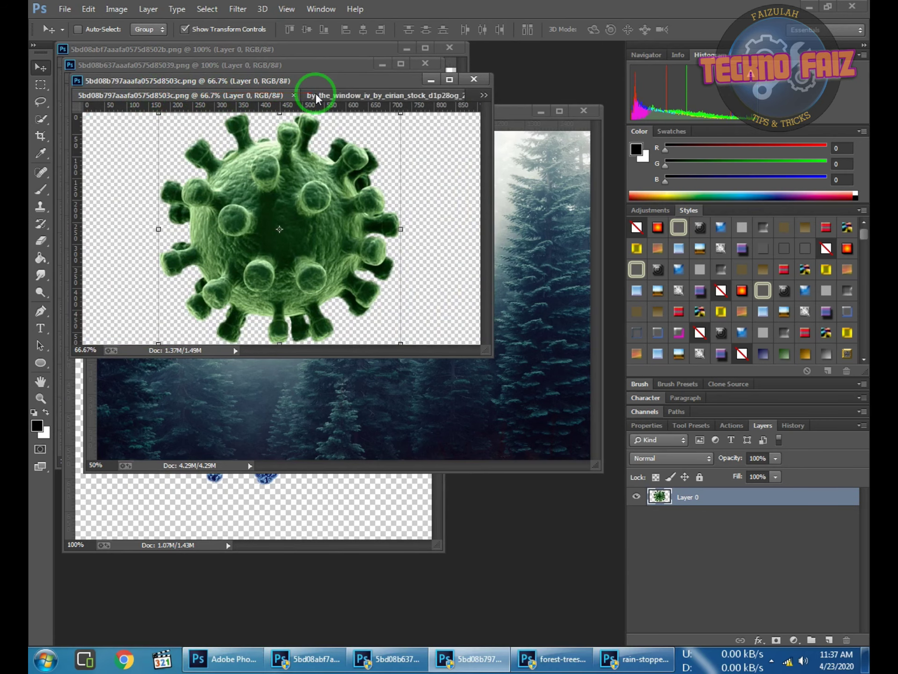
left_click_drag(315, 95, 347, 162)
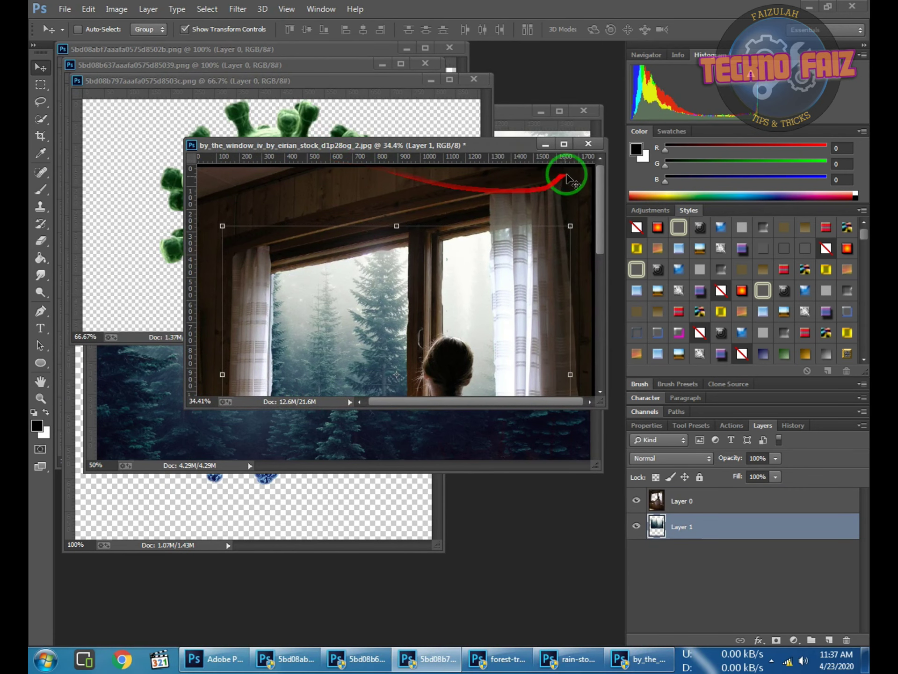
left_click_drag(532, 408, 544, 609)
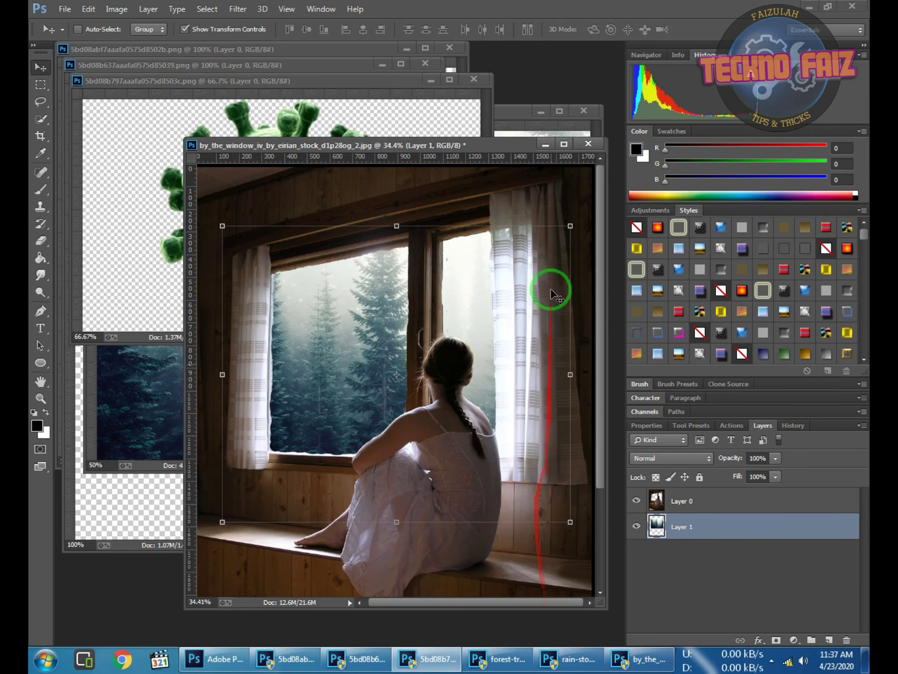
left_click(585, 111)
left_click(455, 248)
Copy the rain-on-glass photo in as Layer 2 and resize it to cover the window.
left_click(134, 404)
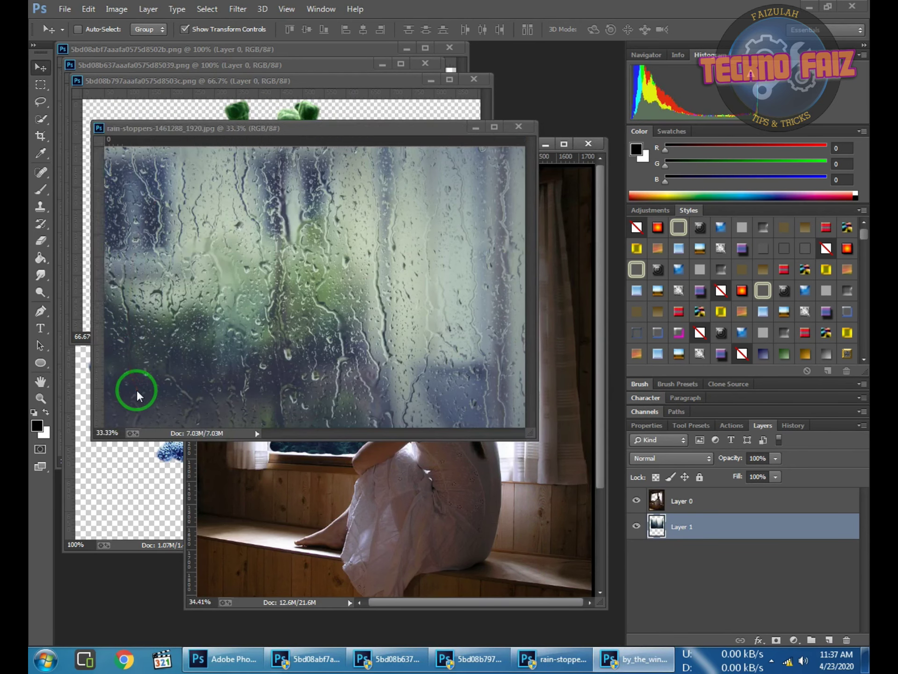
left_click(845, 497)
mouse_move(291, 285)
left_mouse_down()
mouse_move(367, 457)
mouse_move(360, 287)
left_mouse_up()
left_click_drag(203, 371, 222, 370)
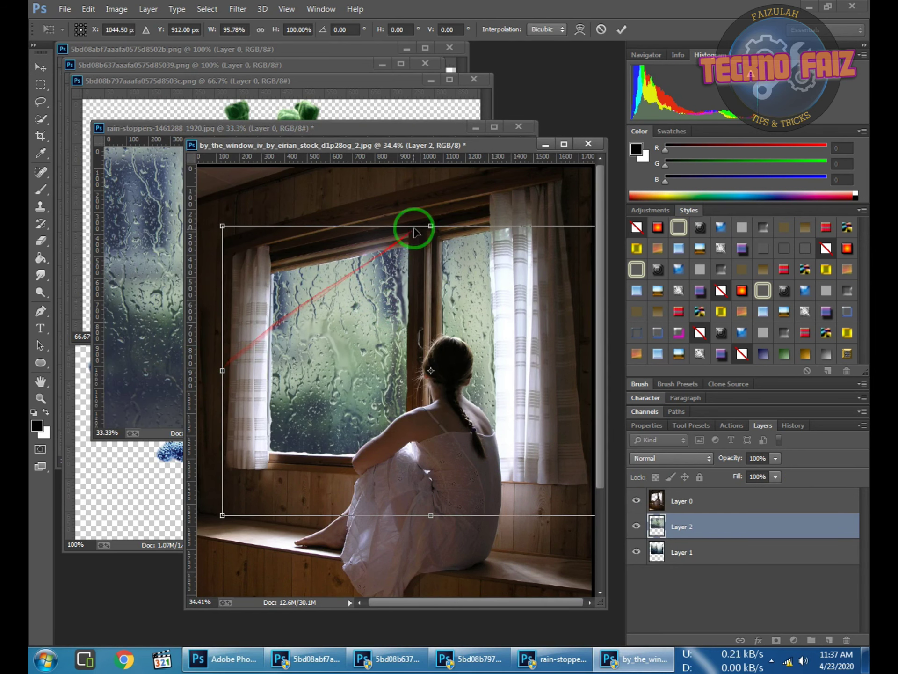
left_click_drag(428, 516, 430, 484)
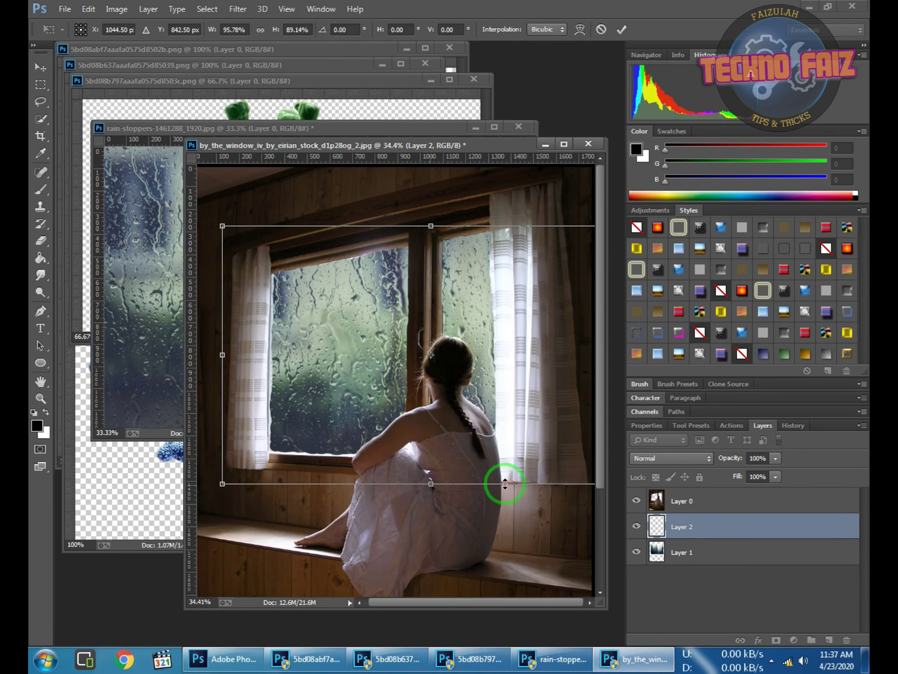
key("Return")
Set Layer 2's opacity to 40% in Blending Options so the forest shows through the rain.
double_click(720, 529)
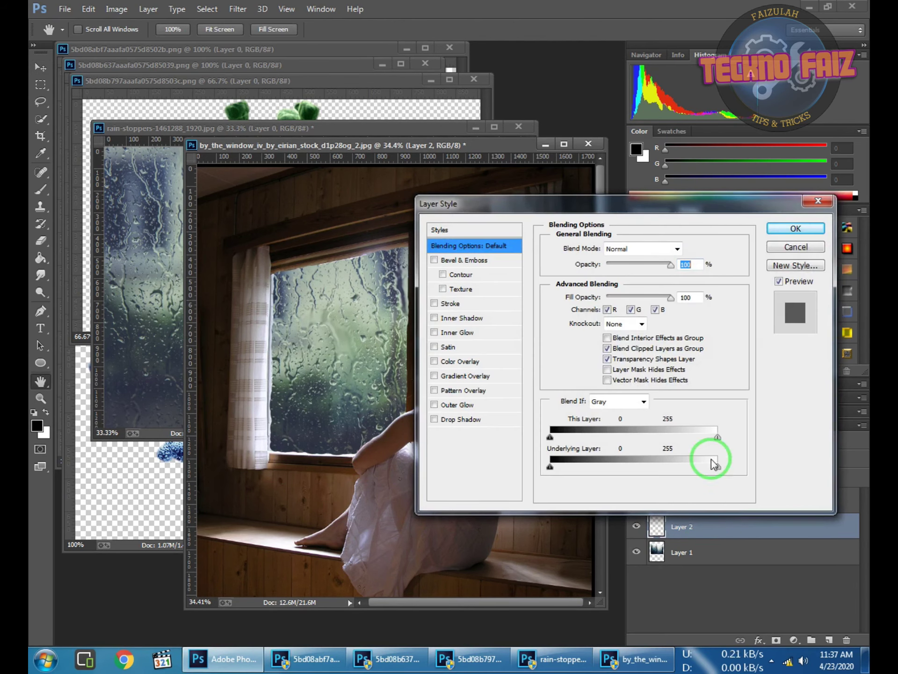
left_click_drag(670, 265, 643, 264)
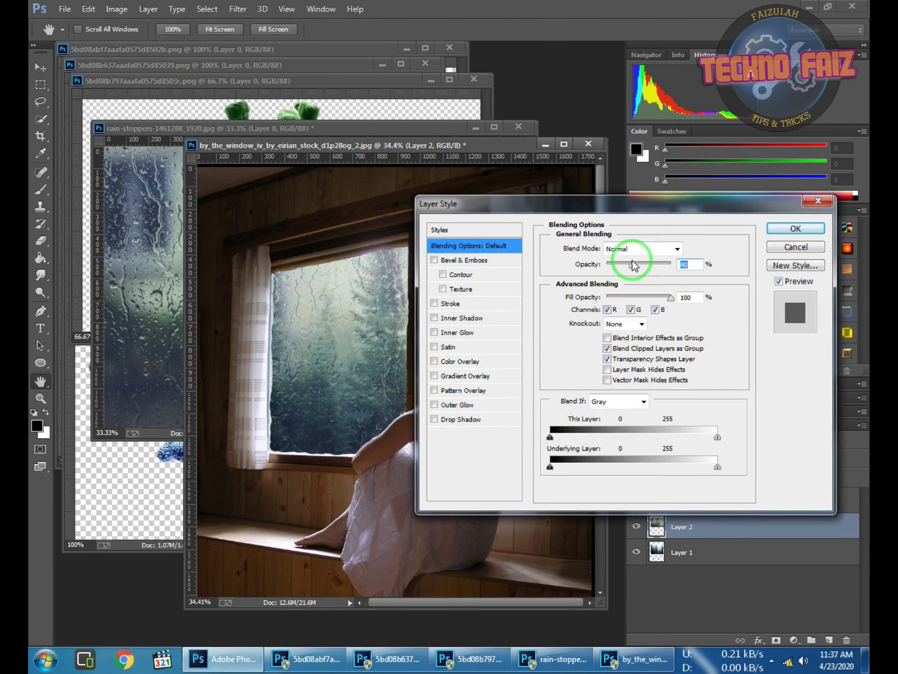
left_click_drag(632, 260, 632, 260)
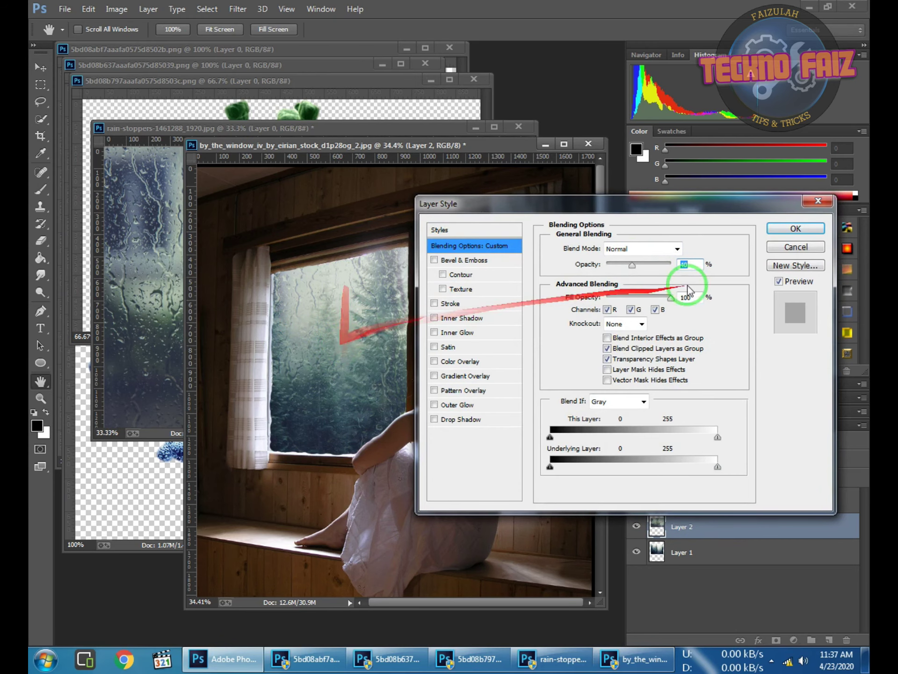
left_click(796, 228)
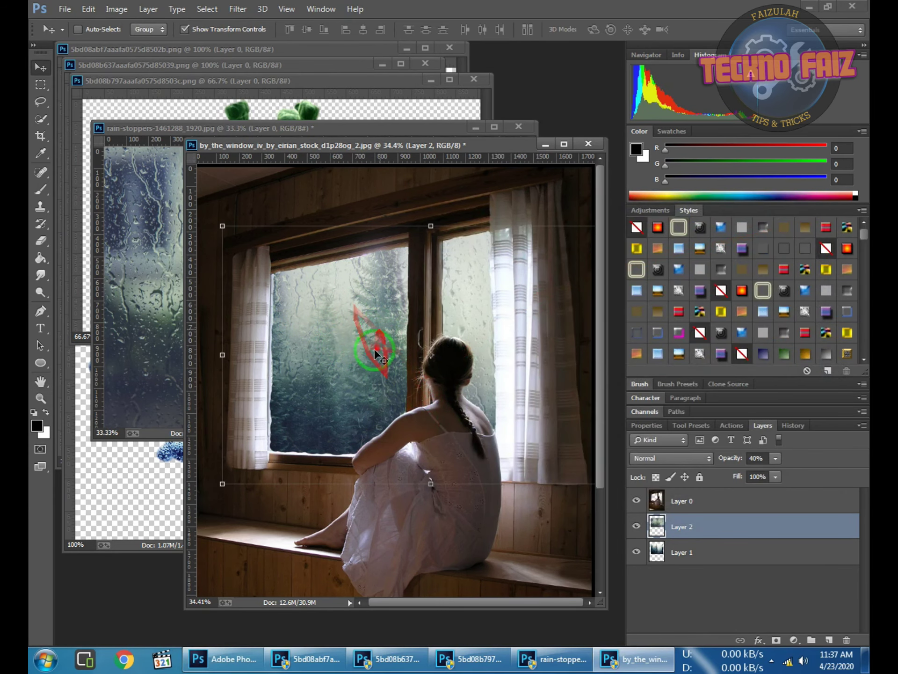
left_click(133, 131)
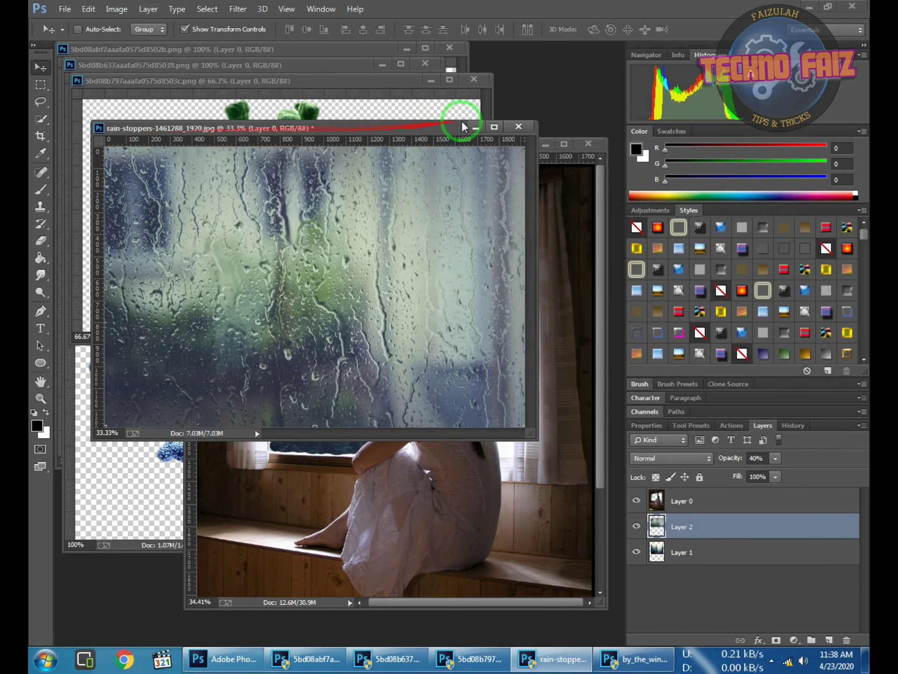
Close the rain photo unsaved, then copy the green virus in as Layer 3 and close its source.
left_click(519, 126)
left_click(453, 248)
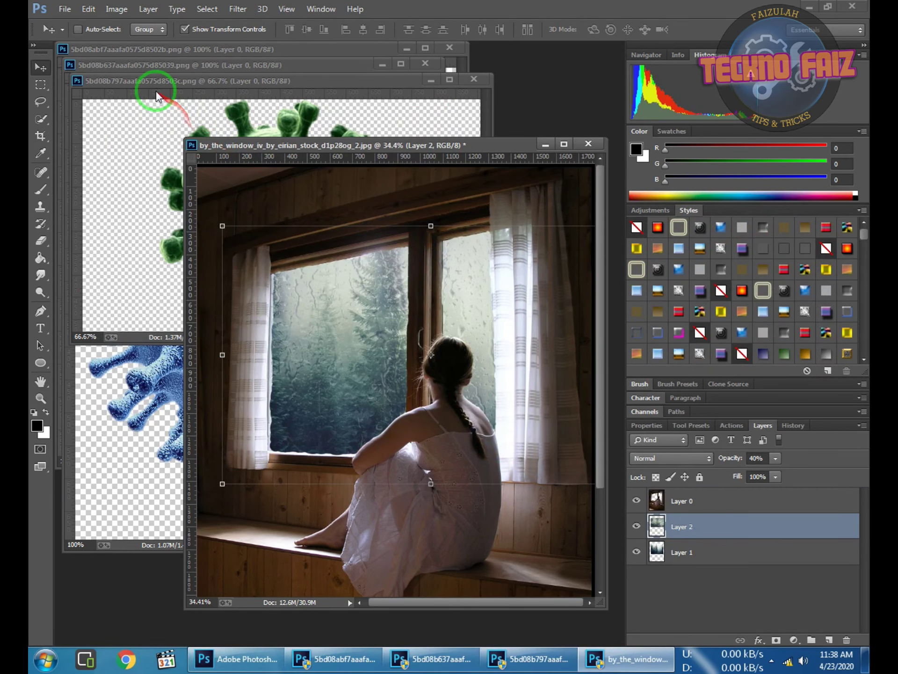
left_click(156, 96)
left_click_drag(160, 140, 387, 428)
left_click(474, 80)
left_click(334, 119)
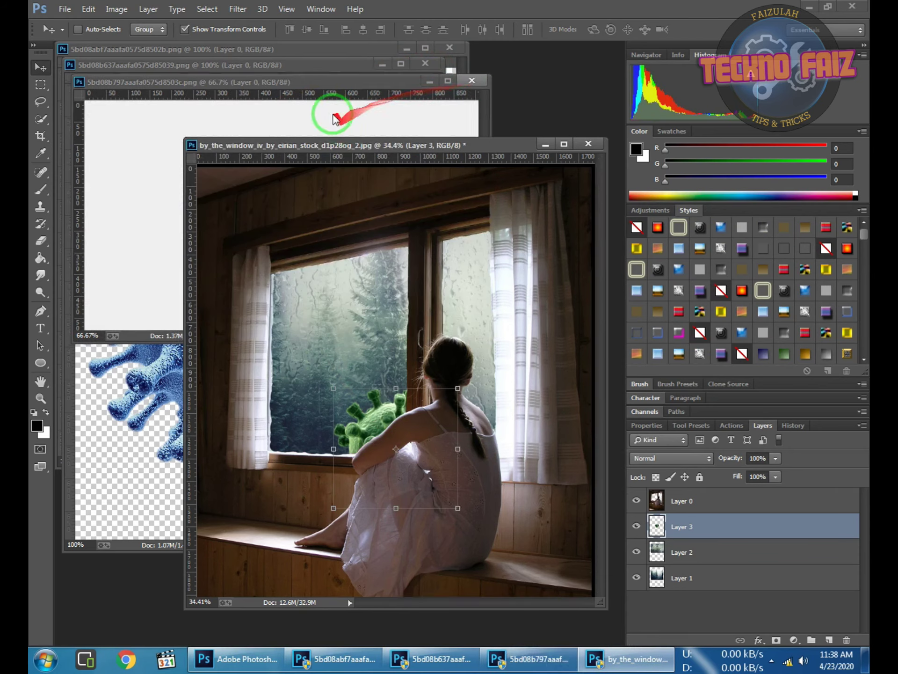
Copy the blue and spiky cyan viruses in as Layers 4 and 5, close their sources, and select both.
left_click(181, 190)
mouse_move(250, 267)
left_mouse_down()
mouse_move(419, 320)
mouse_move(401, 307)
left_mouse_up()
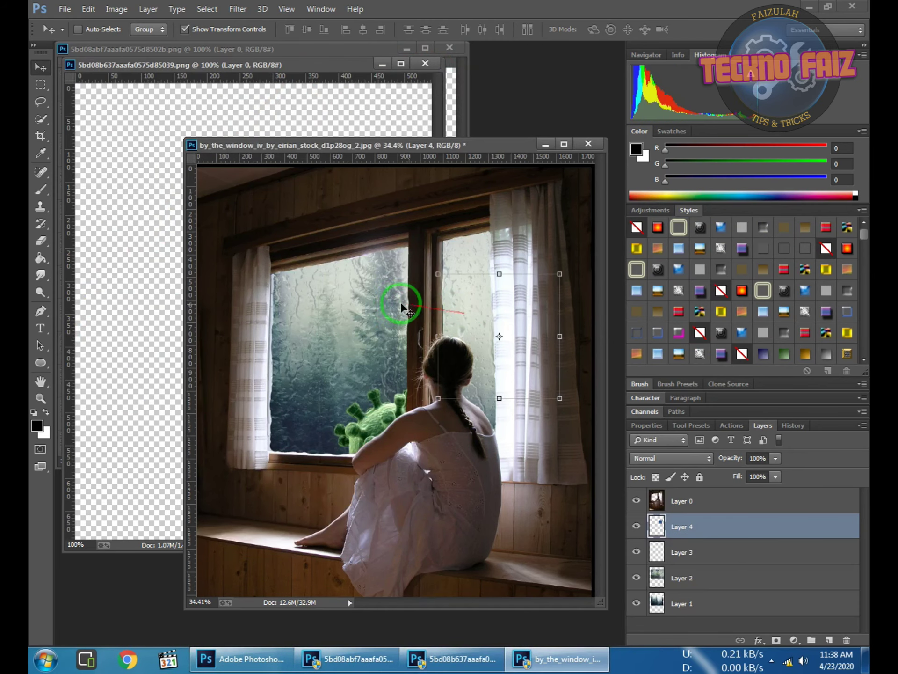
left_click(425, 63)
mouse_move(122, 258)
left_mouse_down()
mouse_move(337, 354)
mouse_move(454, 525)
mouse_move(359, 360)
left_mouse_up()
left_click(708, 542)
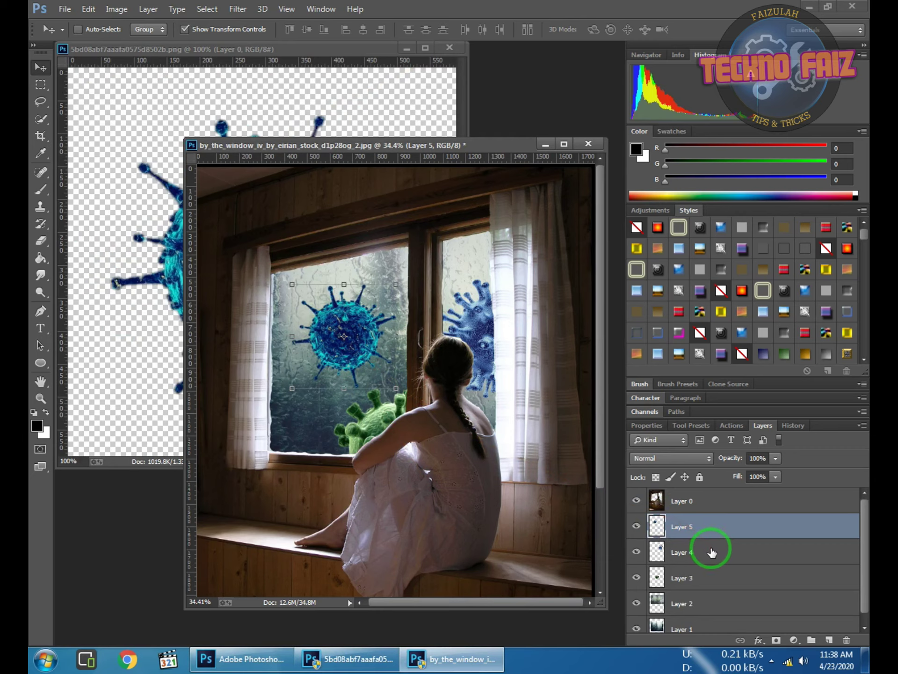
left_click(450, 47)
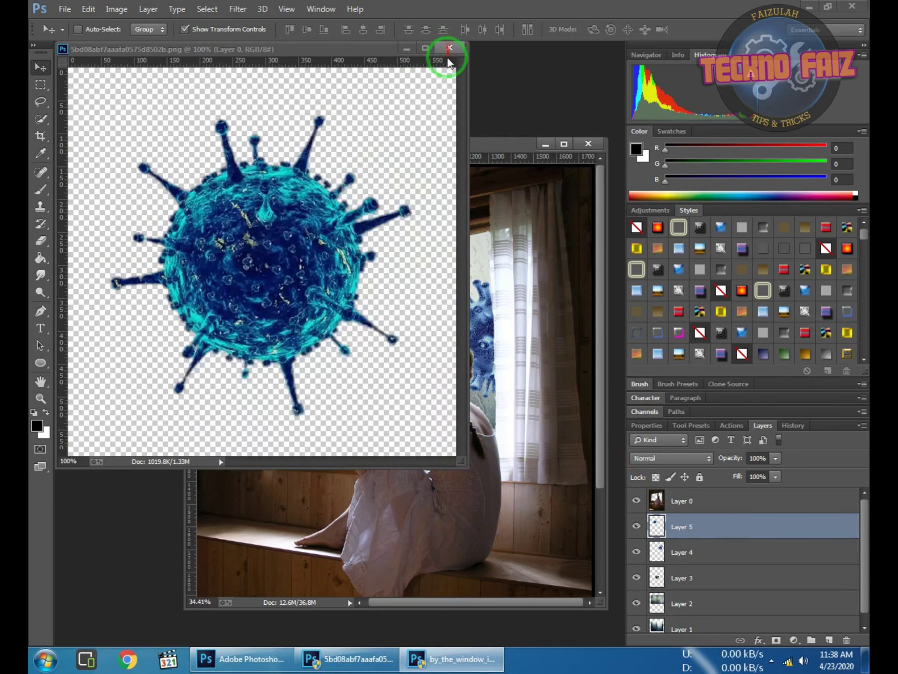
left_click(705, 553)
left_click(691, 582, "shift")
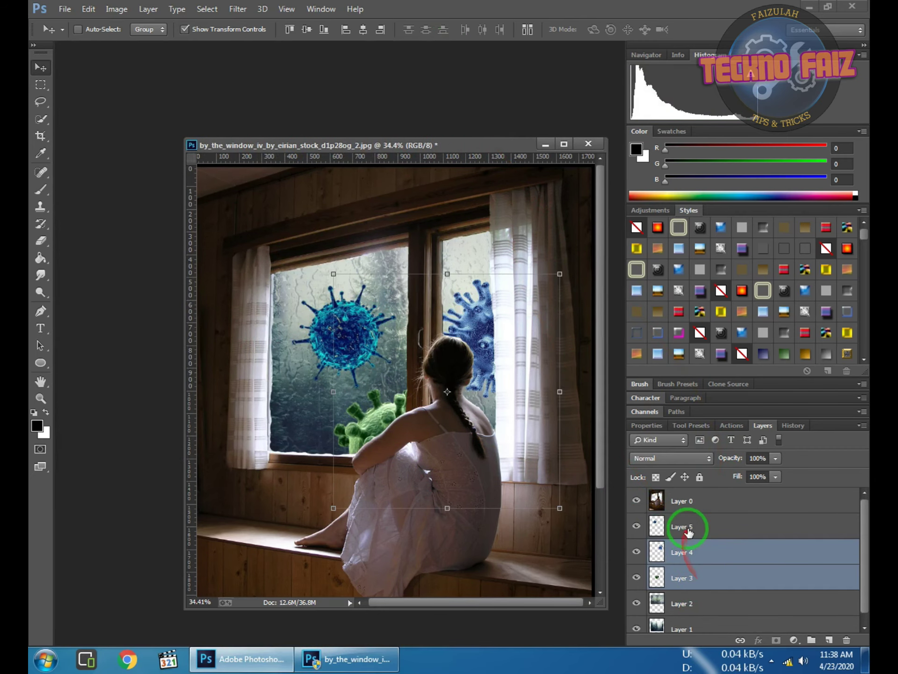
Move the three virus layers beneath the rain layer, then shrink the spiky teal virus onto the upper-left pane.
left_click(683, 526, "shift")
left_click_drag(707, 551, 708, 614)
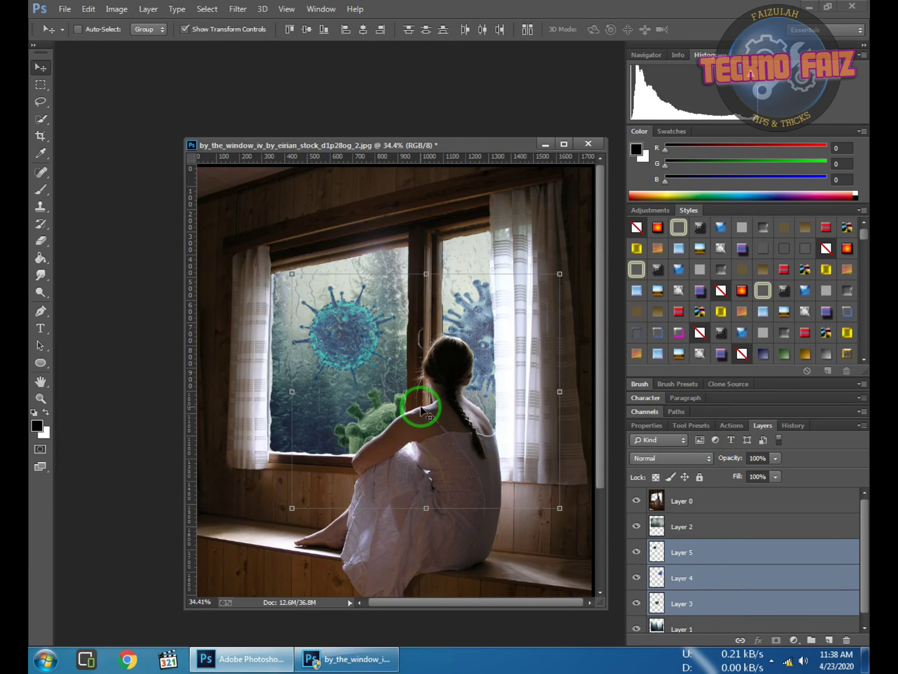
left_click(705, 553)
key("x")
scroll(339, 349, "up", 3)
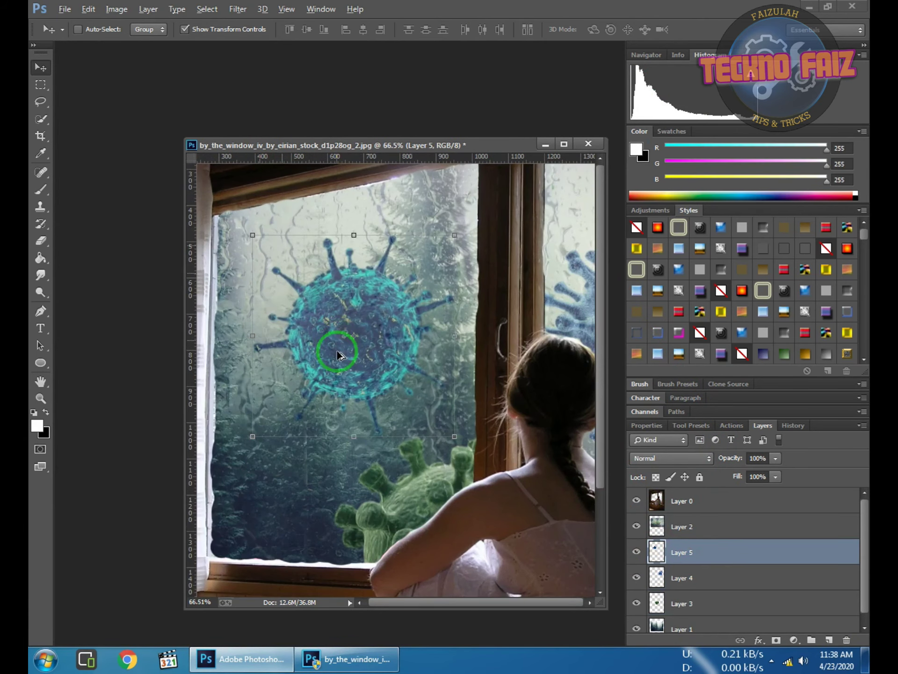
mouse_move(253, 468)
left_mouse_down()
mouse_move(298, 410)
mouse_move(316, 403)
left_mouse_up()
left_click_drag(364, 364, 396, 299)
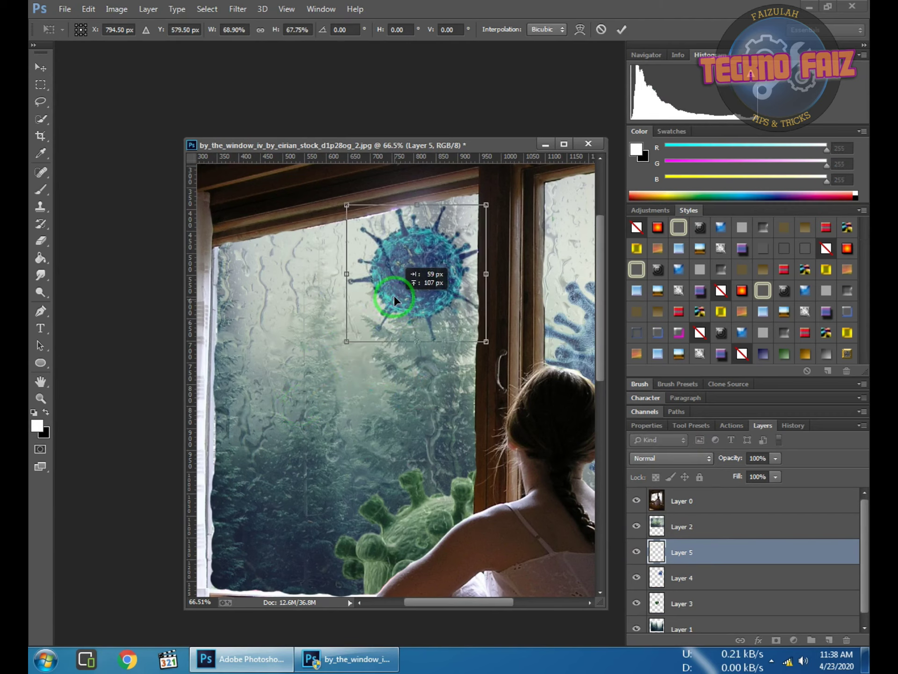
key("Return")
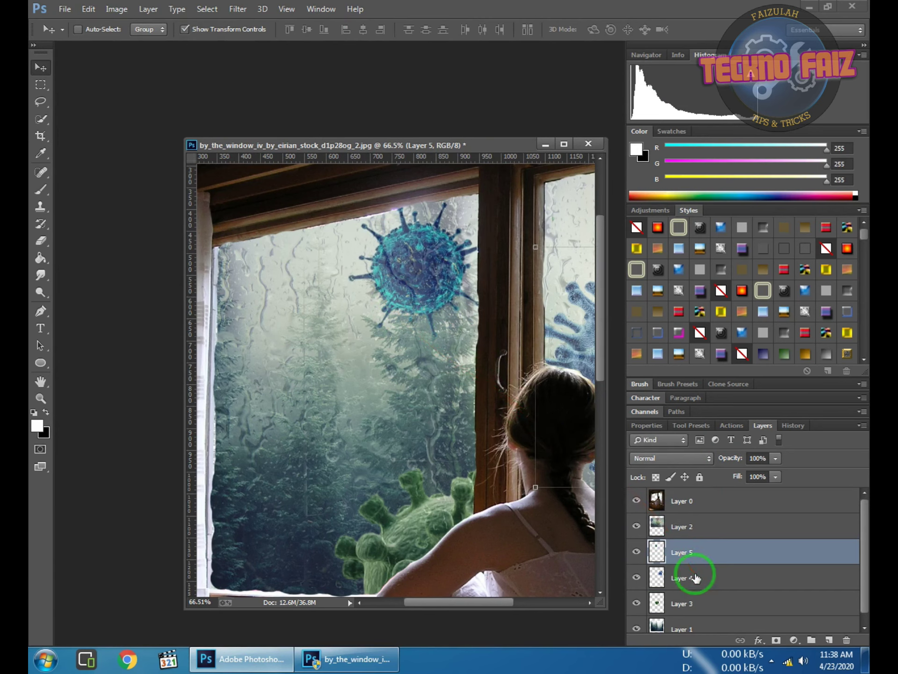
Shrink the blue virus (Layer 4) and place it low on the left pane.
left_click(681, 577)
left_click_drag(474, 342, 281, 374)
key("ctrl+t")
mouse_move(251, 532)
left_mouse_down()
mouse_move(392, 338)
mouse_move(431, 351)
left_mouse_up()
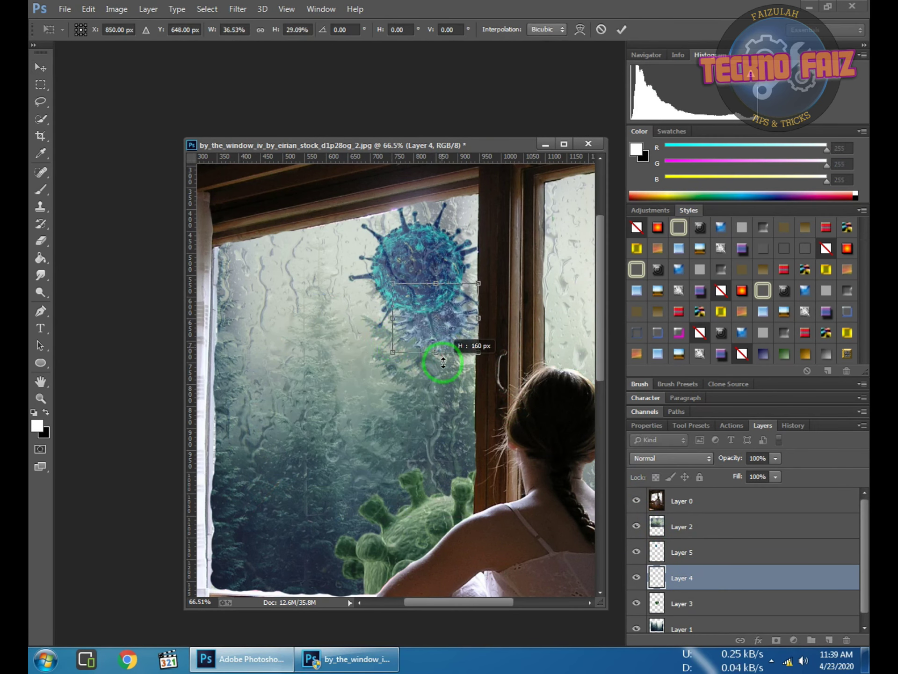
mouse_move(395, 384)
left_mouse_down()
mouse_move(327, 431)
mouse_move(291, 500)
left_mouse_up()
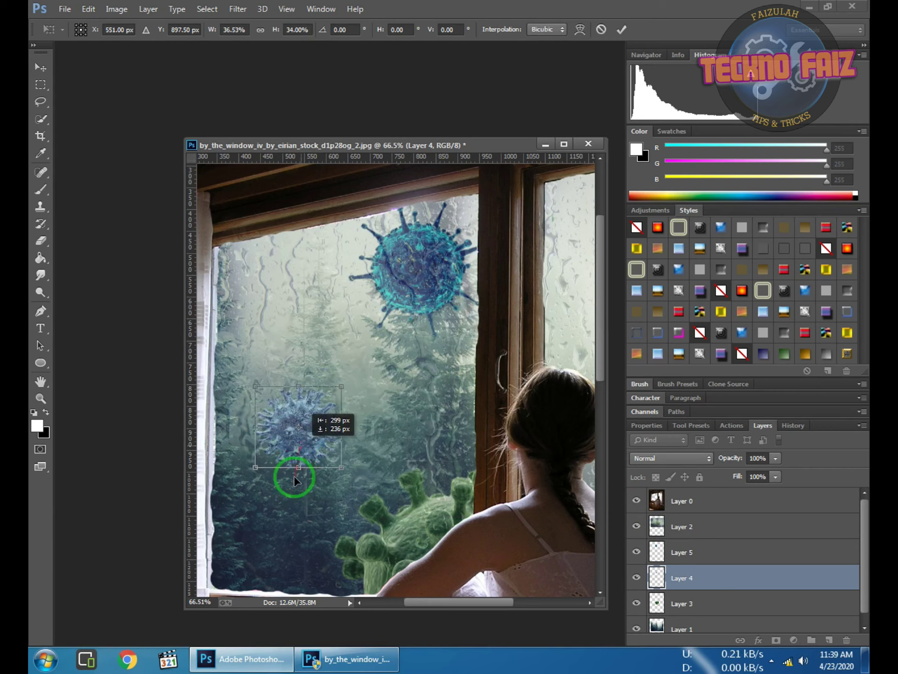
Resize the green virus (Layer 3) and place it on the right pane.
left_click(661, 603)
key("ctrl+t")
left_click_drag(361, 531, 440, 361)
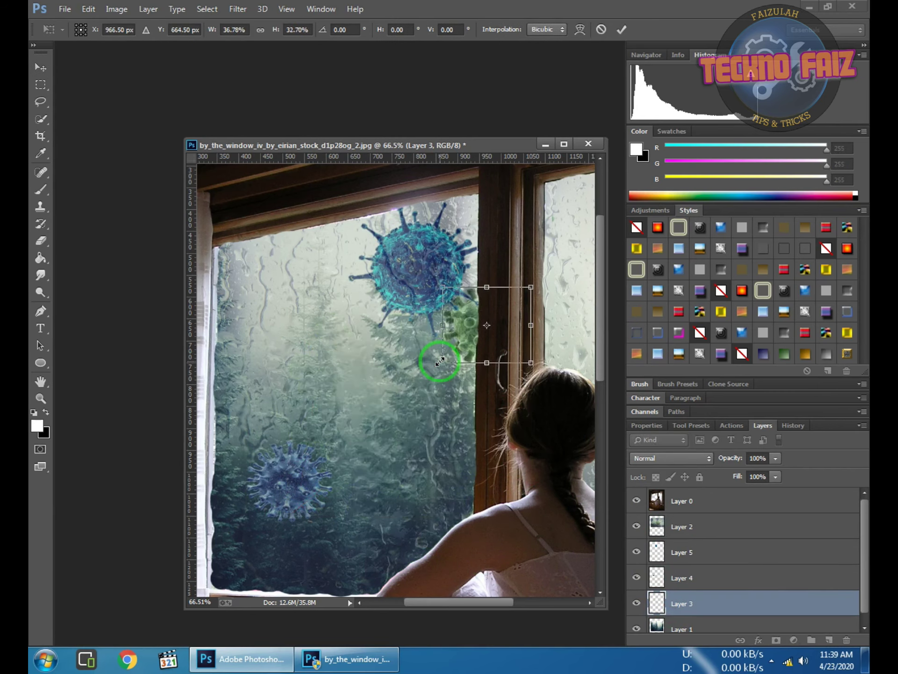
left_click_drag(442, 463, 313, 481)
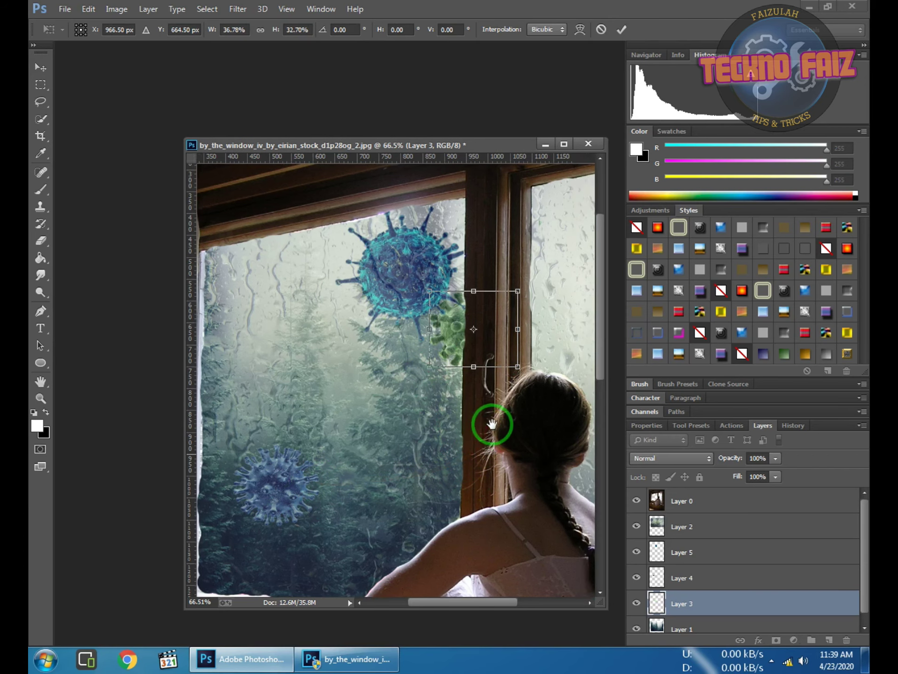
mouse_move(491, 426)
left_mouse_down()
mouse_move(321, 391)
mouse_move(425, 312)
left_mouse_up()
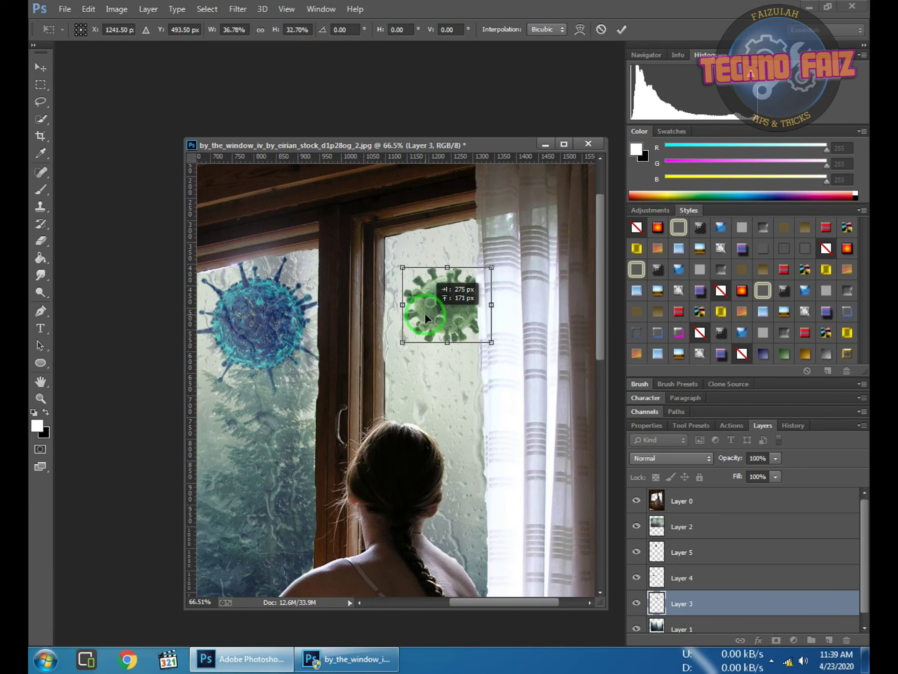
key("Return")
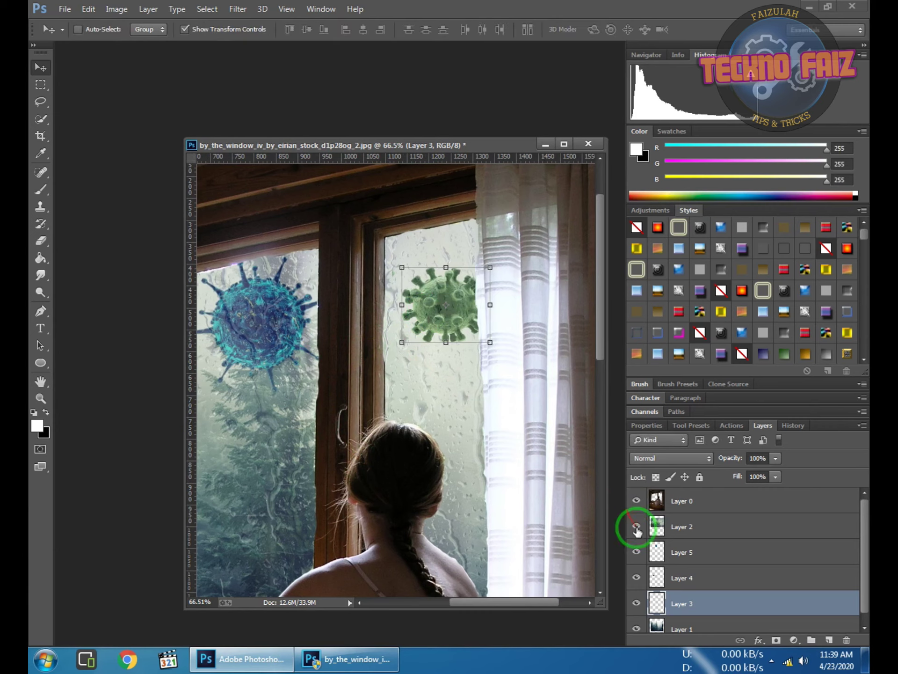
Duplicate the spiky teal virus layer and shrink the copy to about 54% near the girl's head.
left_click(676, 551)
right_click(719, 552)
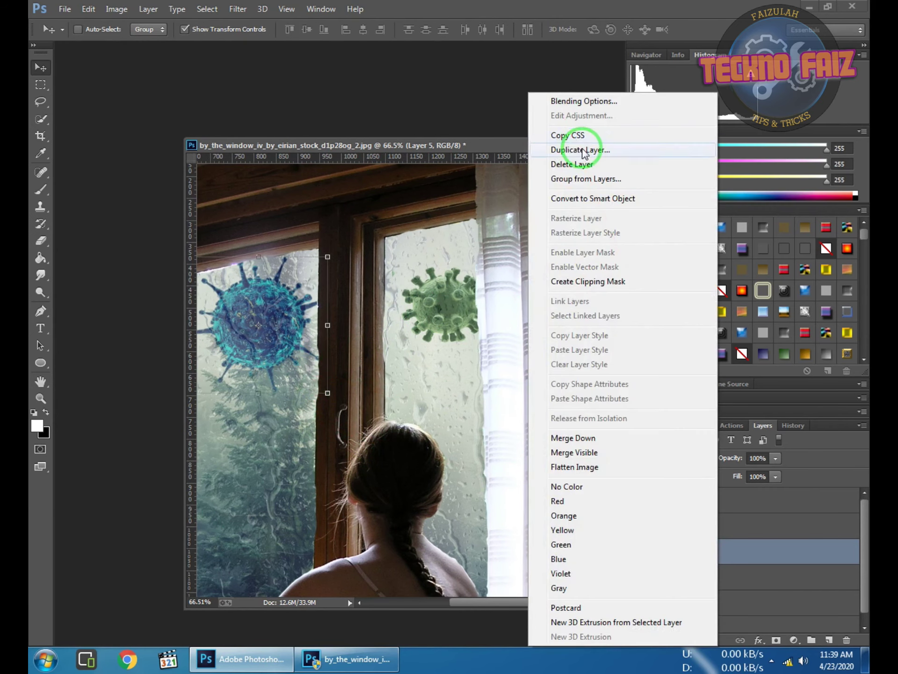
left_click(580, 150)
left_click(567, 202)
left_click_drag(383, 394, 437, 428)
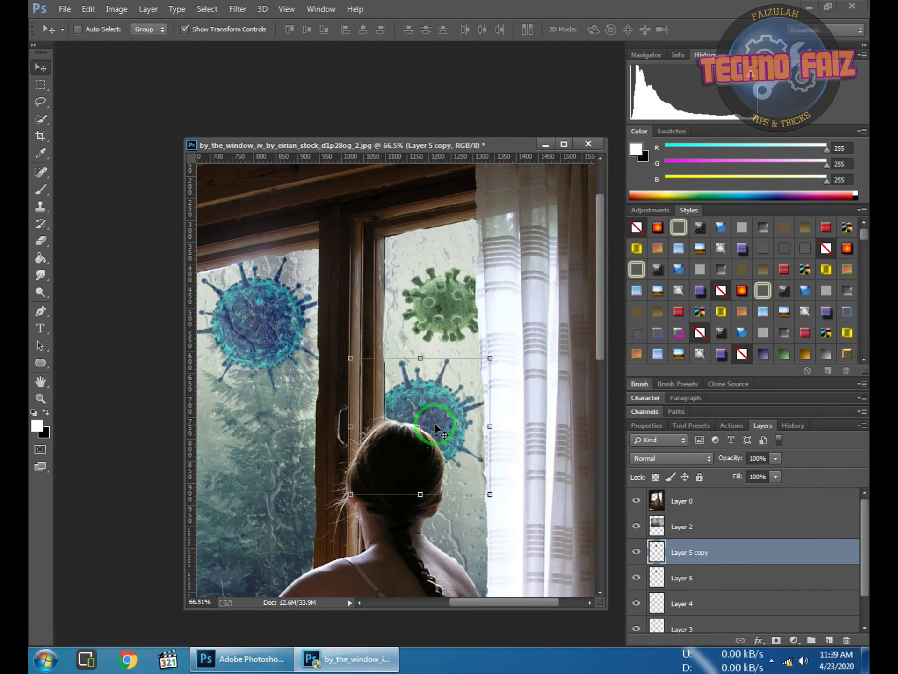
mouse_move(350, 495)
left_mouse_down()
mouse_move(414, 430)
mouse_move(411, 467)
mouse_move(279, 512)
mouse_move(327, 498)
left_mouse_up()
key("Return")
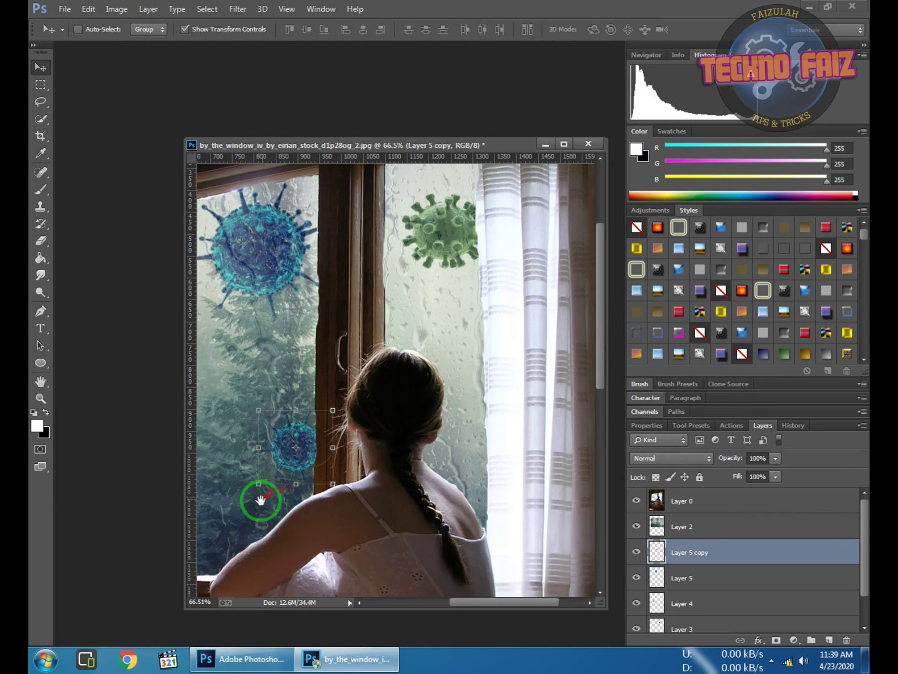
Duplicate the blue virus Layer 4 and place a smaller copy on the right pane beside the girl's head.
left_click(720, 579)
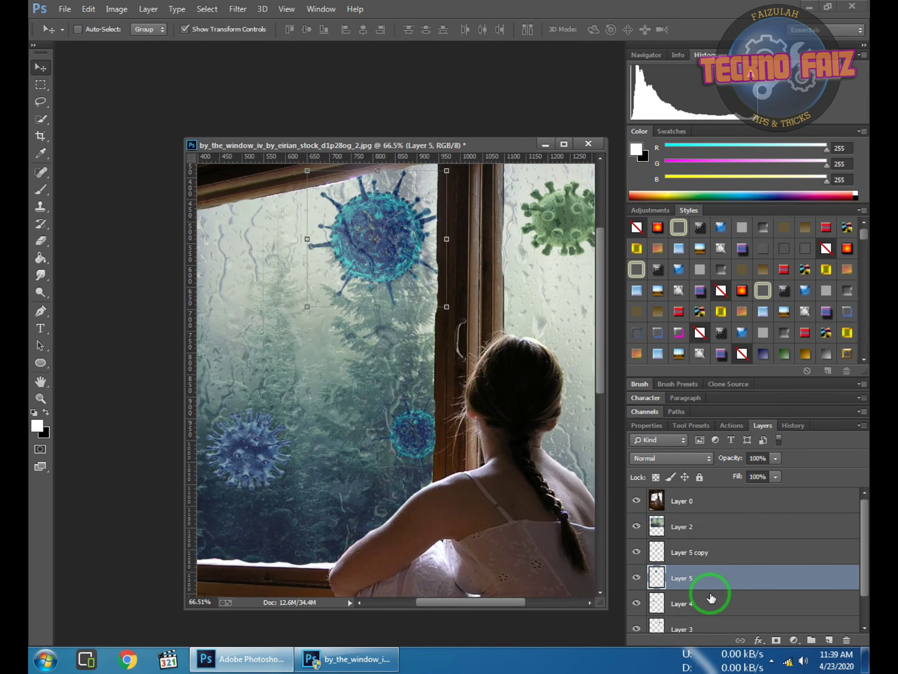
left_click(710, 597)
right_click(692, 596)
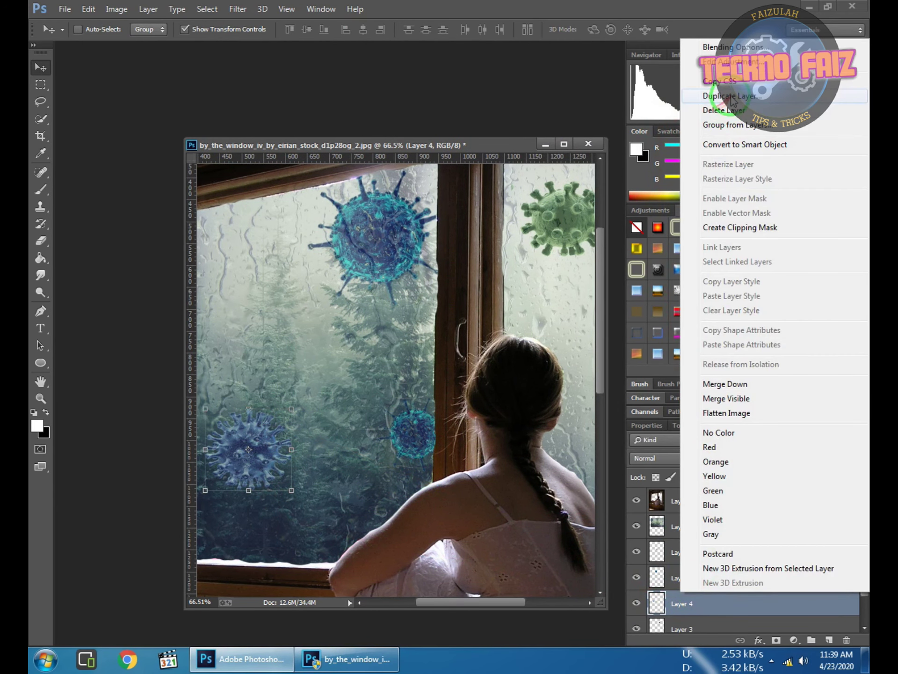
left_click(711, 75)
left_click(575, 211)
left_click_drag(248, 445, 545, 327)
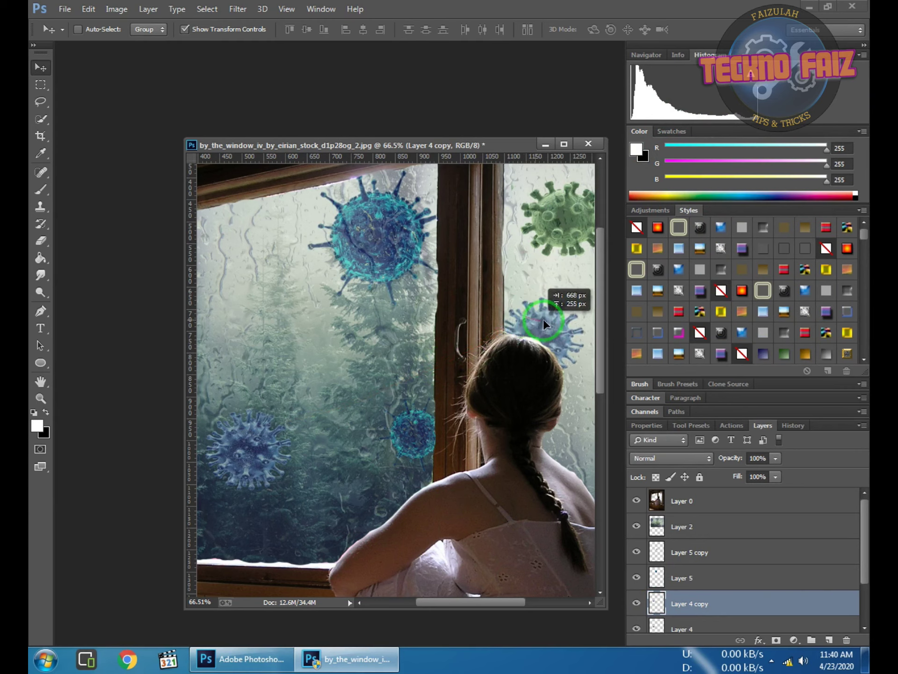
left_click_drag(414, 366, 312, 354)
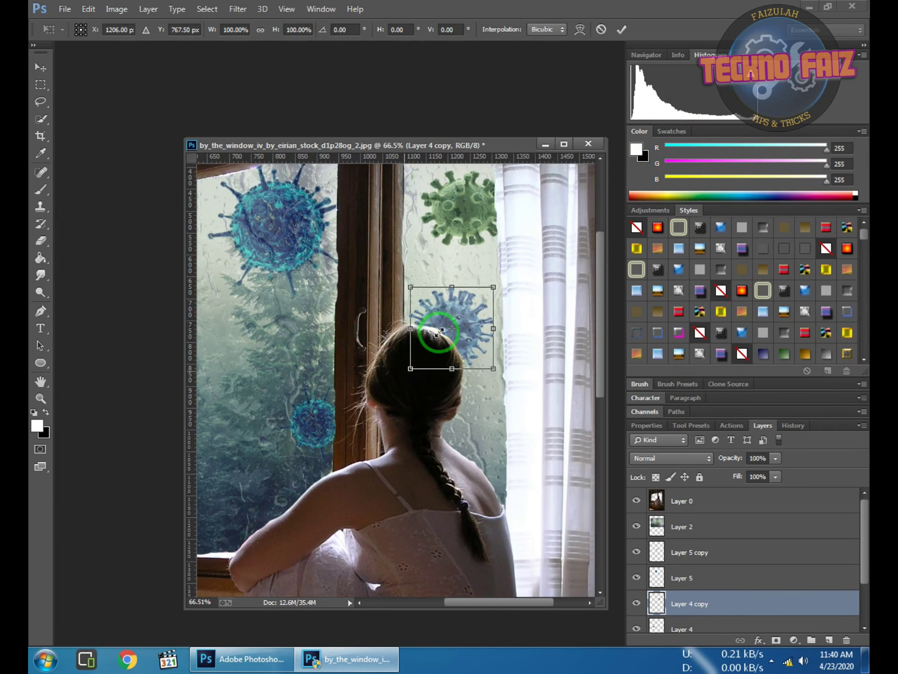
mouse_move(407, 370)
left_mouse_down()
mouse_move(450, 309)
mouse_move(465, 403)
left_mouse_up()
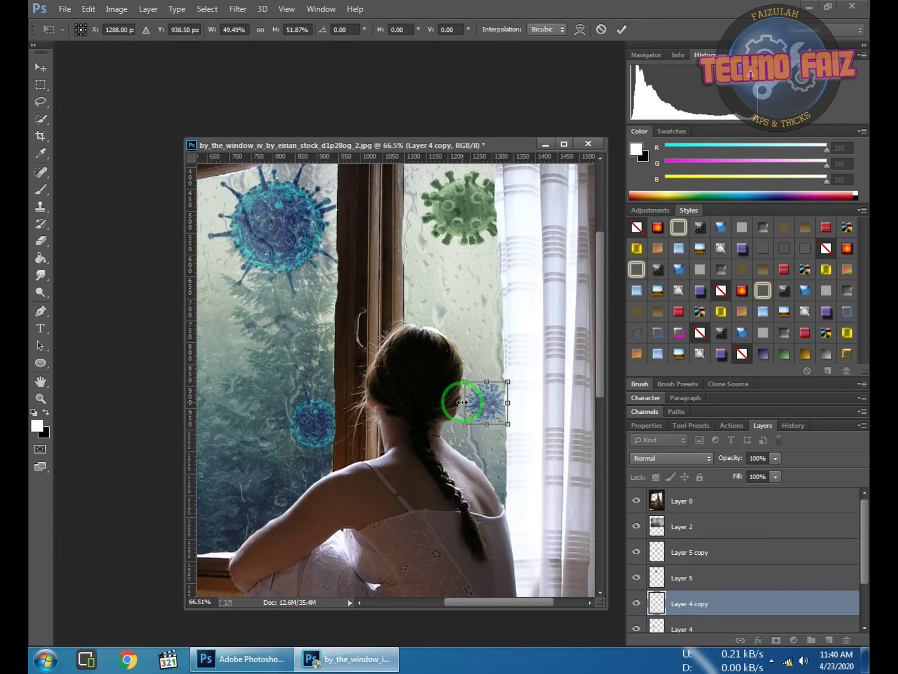
double_click(480, 408)
Select the green virus Layer 3 and bring up its layer commands.
left_click(682, 625)
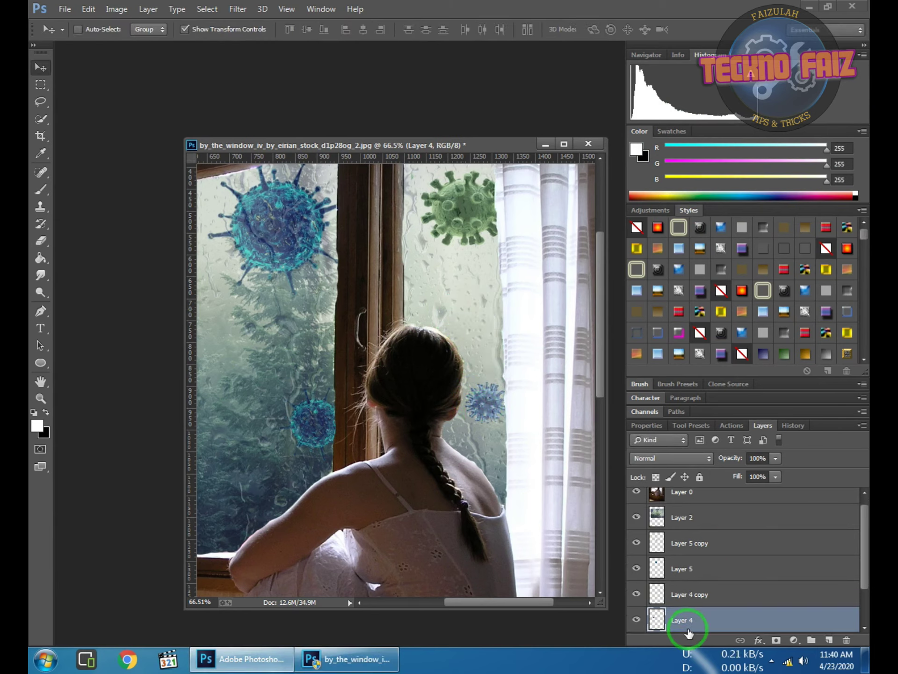
left_click(693, 604)
right_click(720, 594)
Duplicate Layer 3 and place a shrunken green virus copy at the window's top-left.
left_click(730, 59)
left_click(538, 201)
mouse_move(480, 215)
left_mouse_down()
mouse_move(285, 243)
mouse_move(290, 232)
left_mouse_up()
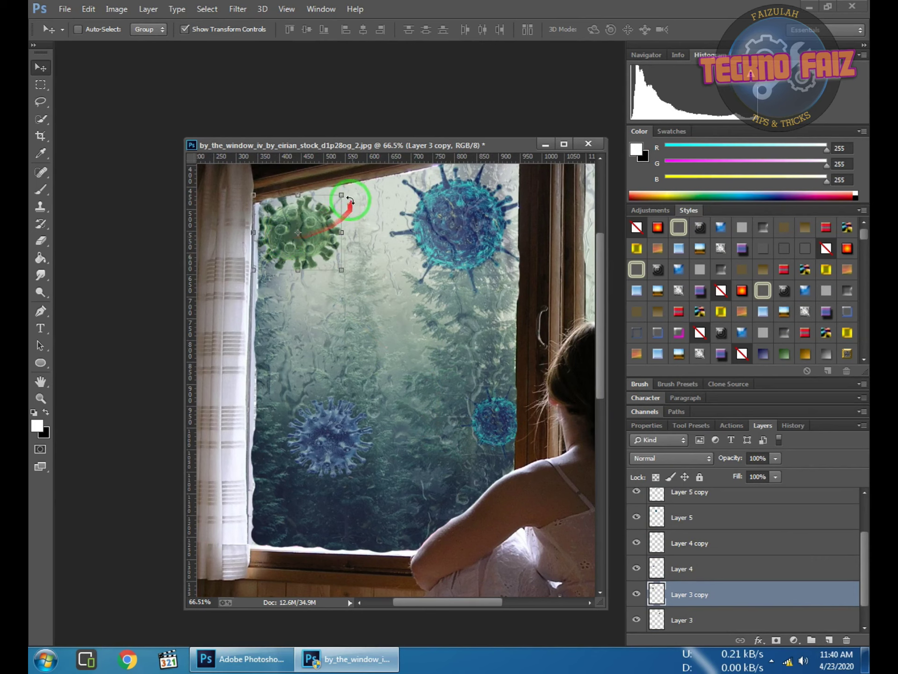
key("ctrl+t")
mouse_move(337, 193)
left_mouse_down()
mouse_move(283, 259)
mouse_move(290, 235)
left_mouse_up()
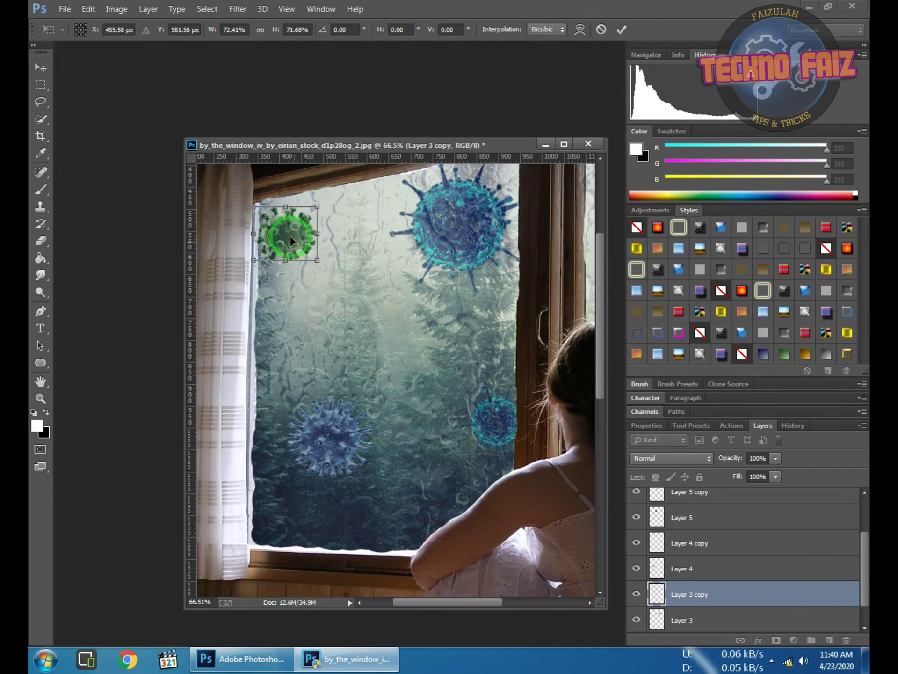
key("Return")
Duplicate Layer 5 and place a tiny teal virus copy in the middle of the glass.
left_click(698, 521)
right_click(693, 519)
left_click(532, 162)
left_click(556, 202)
mouse_move(465, 216)
left_mouse_down()
mouse_move(384, 334)
mouse_move(416, 299)
left_mouse_up()
key("ctrl+t")
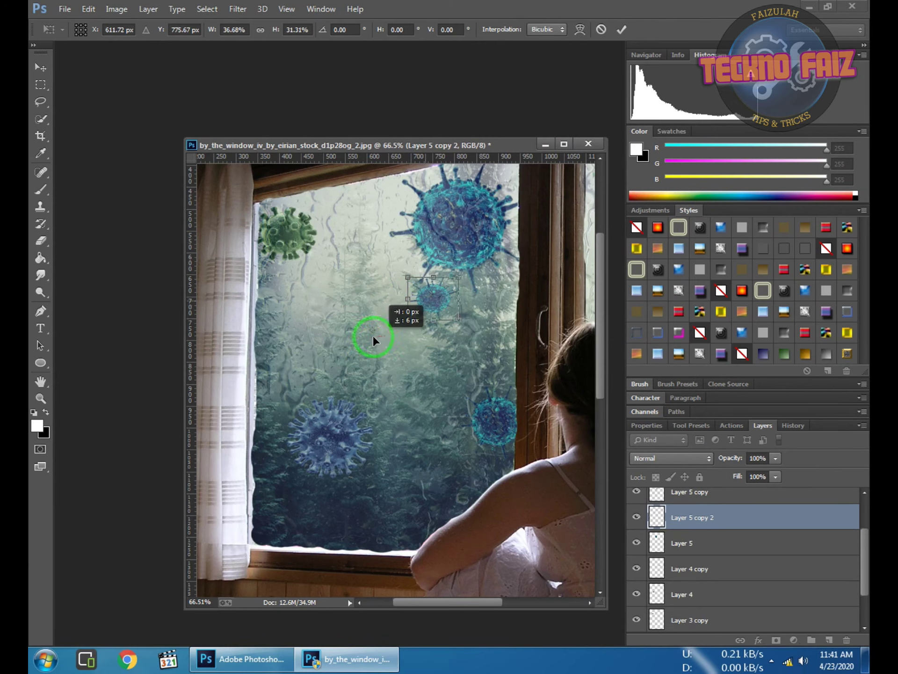
left_click_drag(372, 340, 370, 335)
key("Return")
scroll(434, 369, "down", 1)
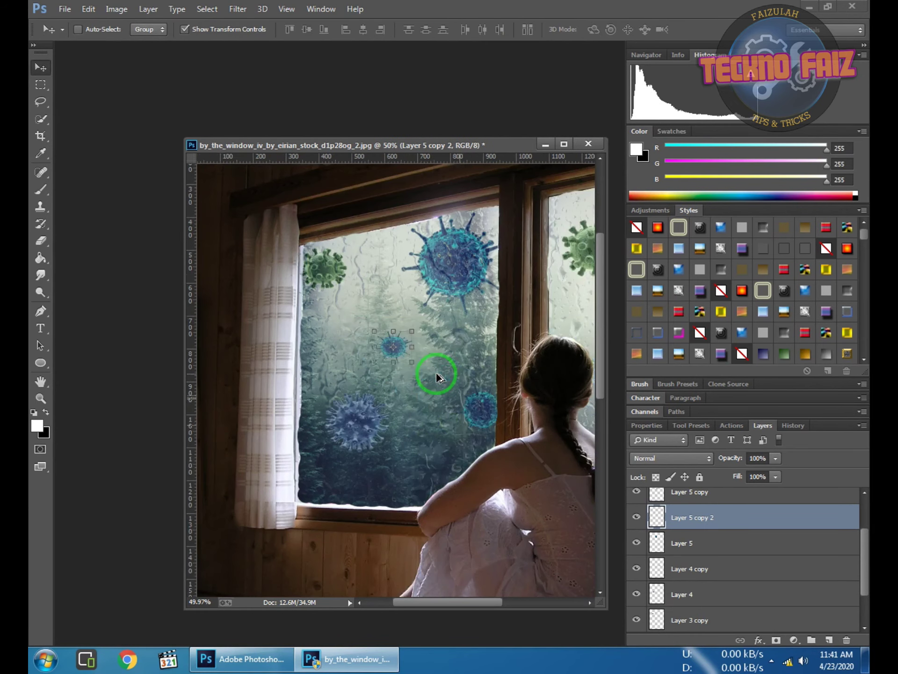
scroll(436, 377, "down", 2)
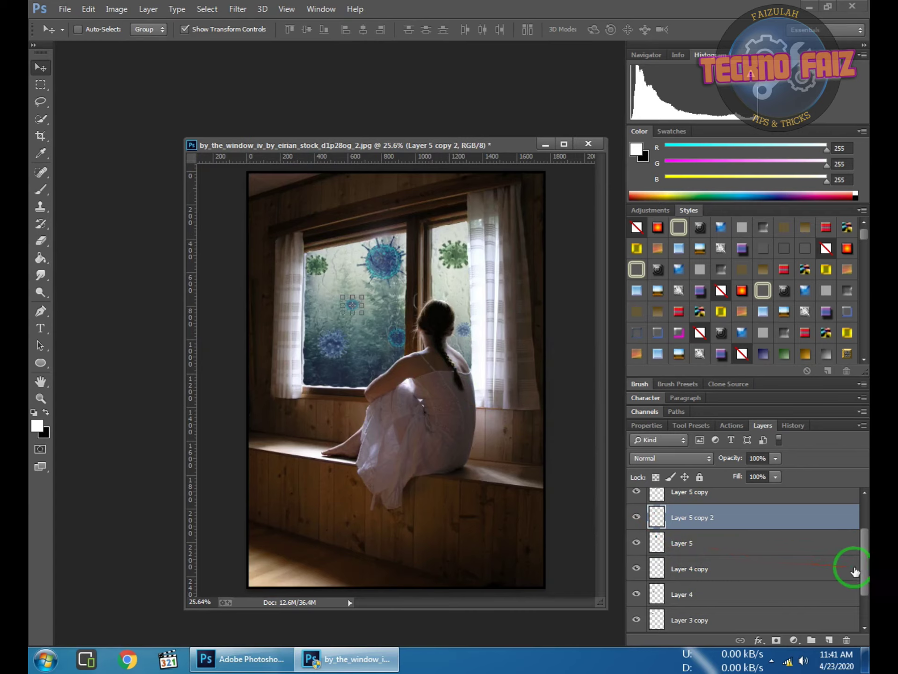
Set Layer 2's foggy window opacity to 53% in Blending Options.
scroll(858, 538, "up", 2)
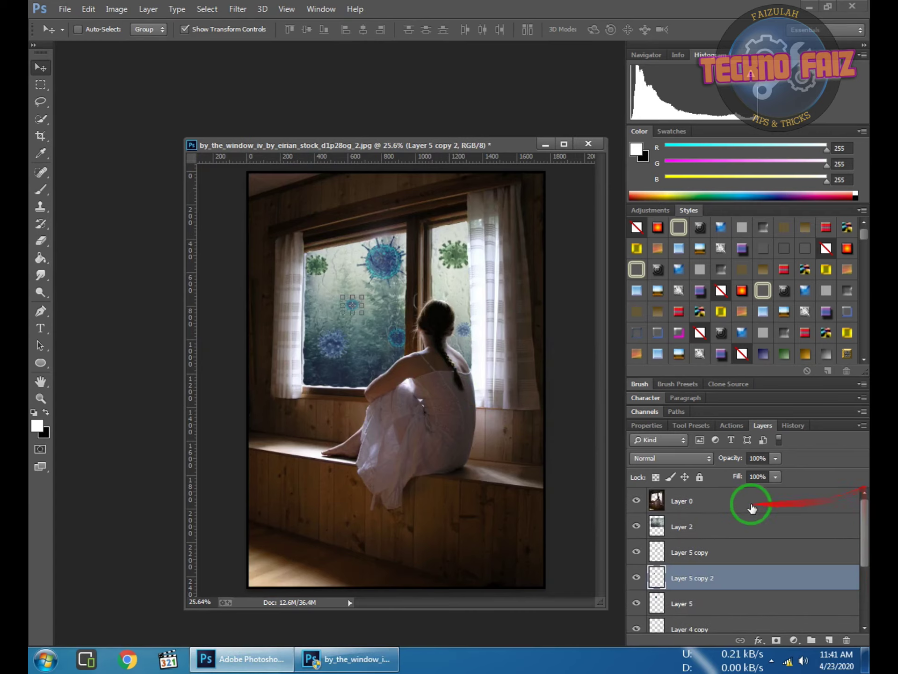
left_click(744, 501)
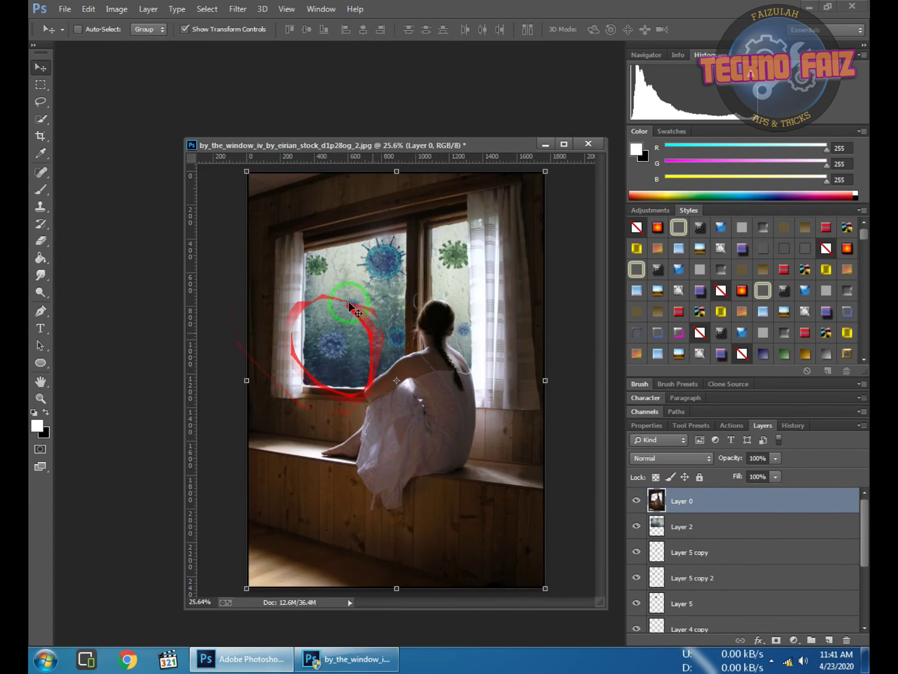
left_click(728, 528)
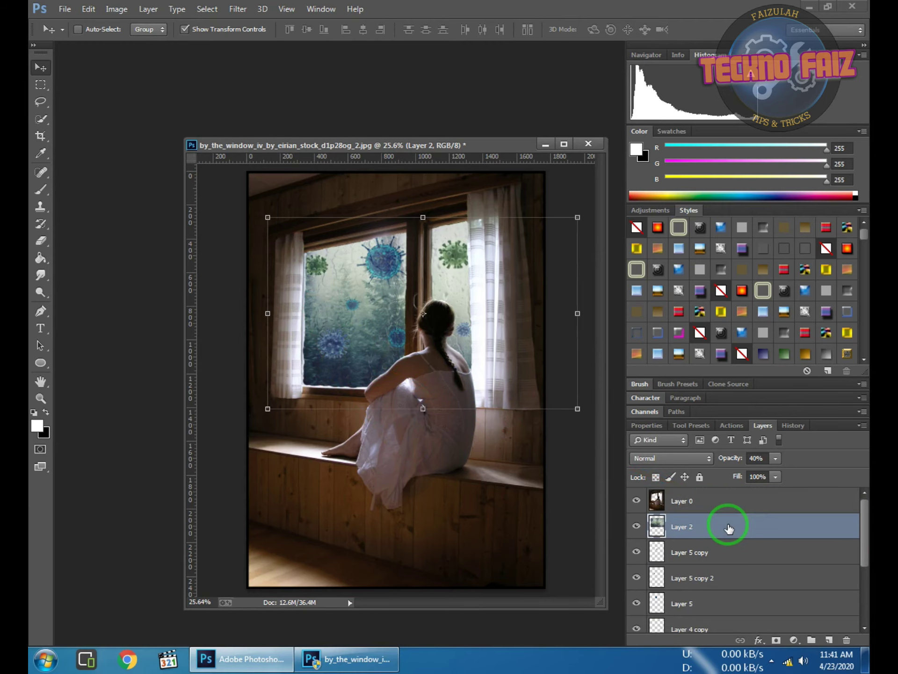
double_click(729, 528)
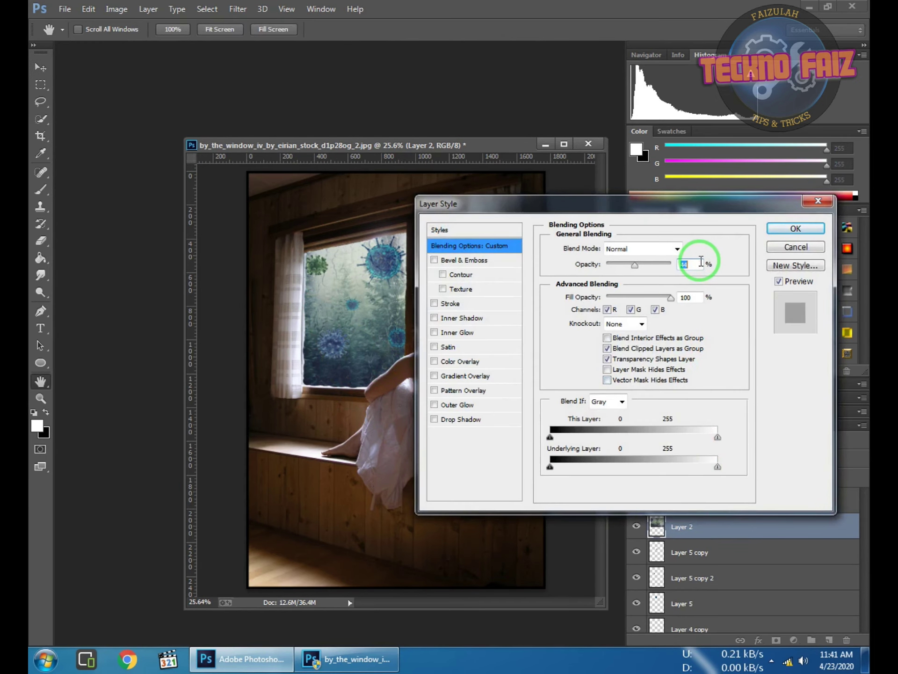
key("Up")
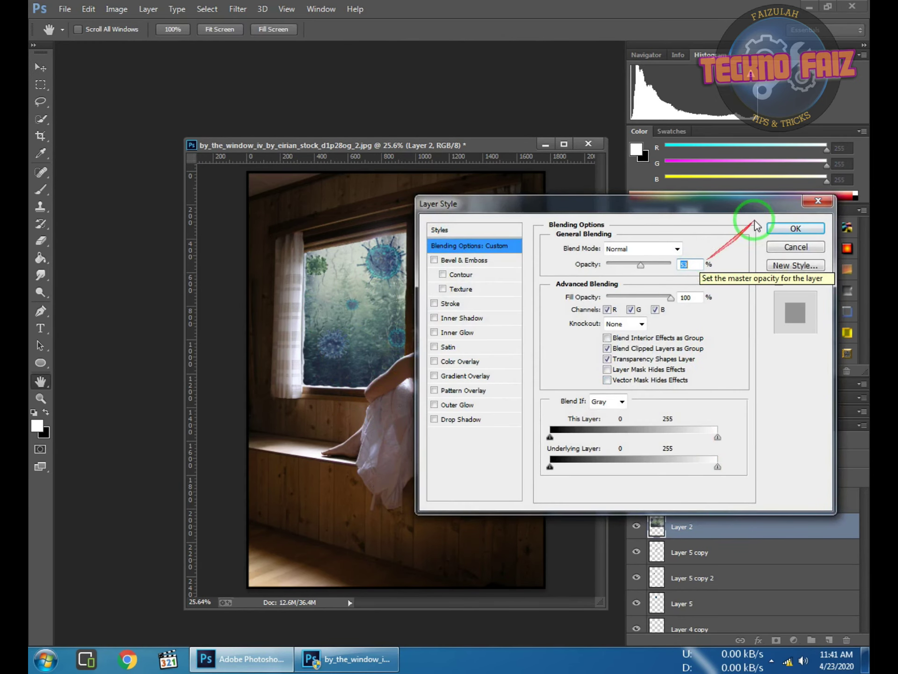
left_click(777, 229)
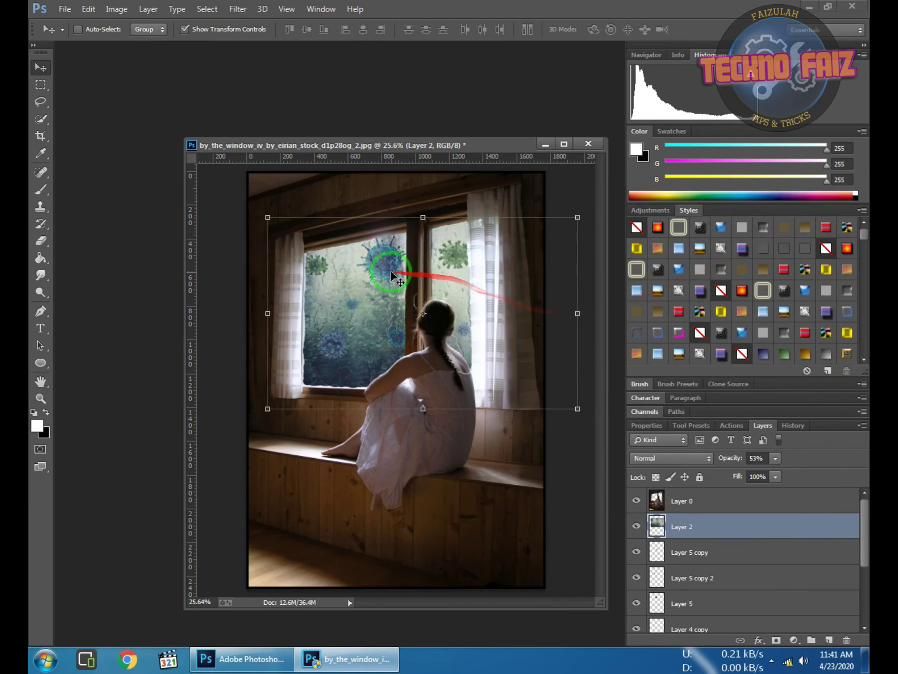
left_click(697, 499)
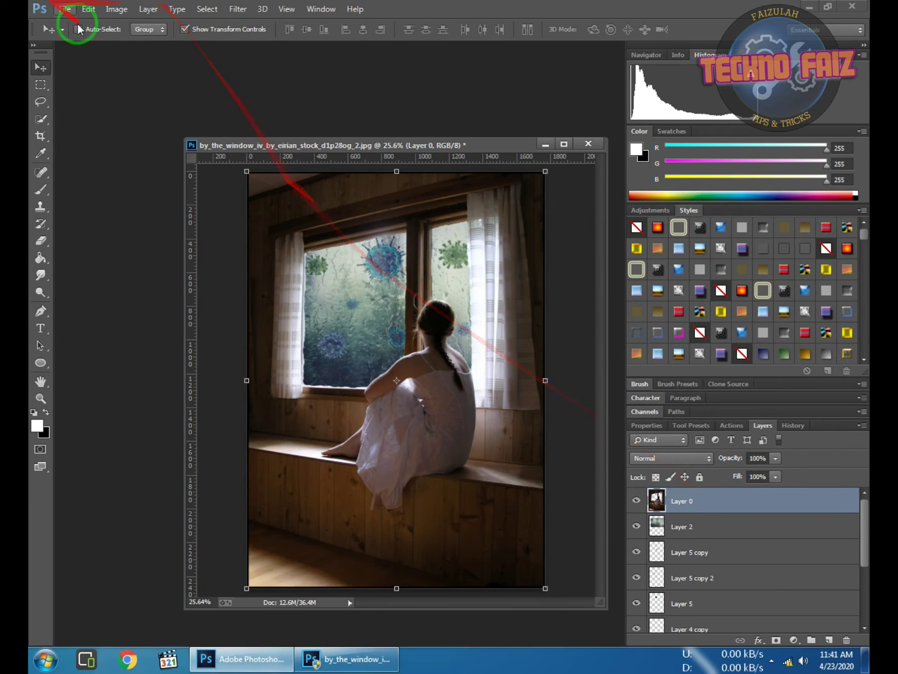
Lower the room photo's brightness to -150 with Image > Adjustments > Brightness/Contrast.
left_click(95, 18)
mouse_move(136, 42)
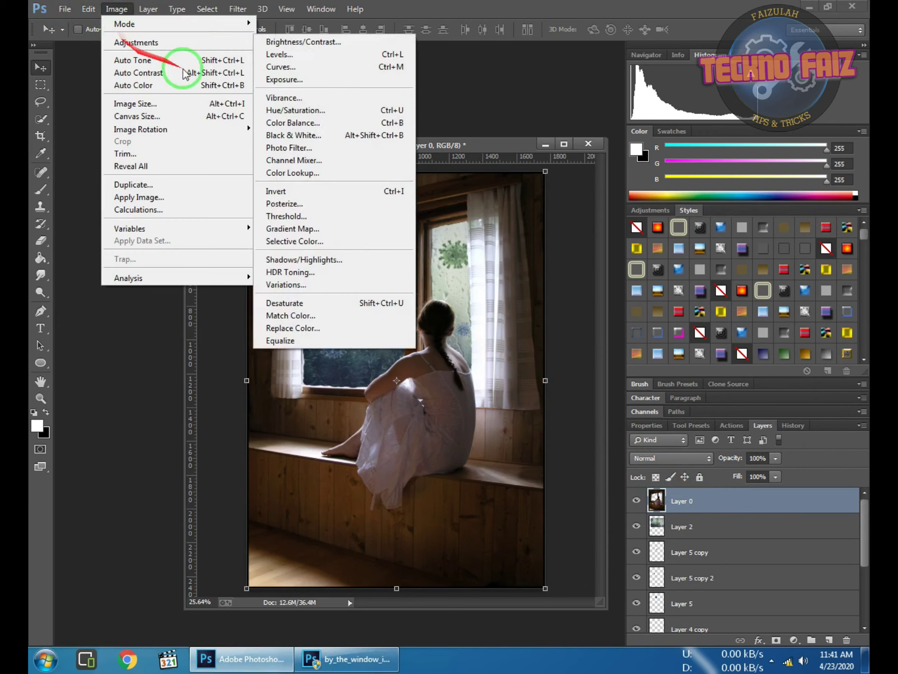
left_click(302, 42)
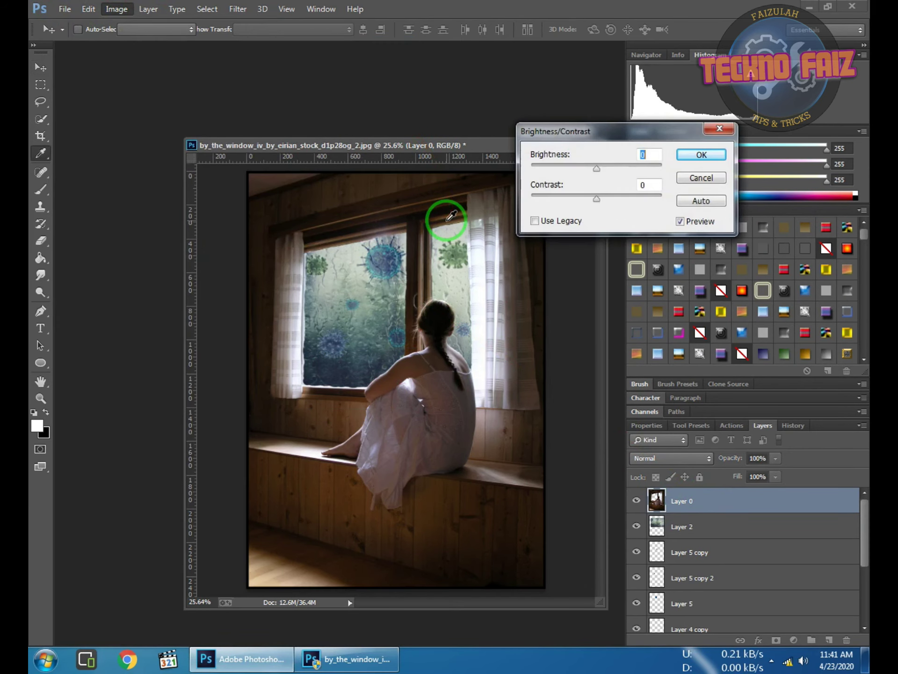
left_click_drag(583, 165, 540, 175)
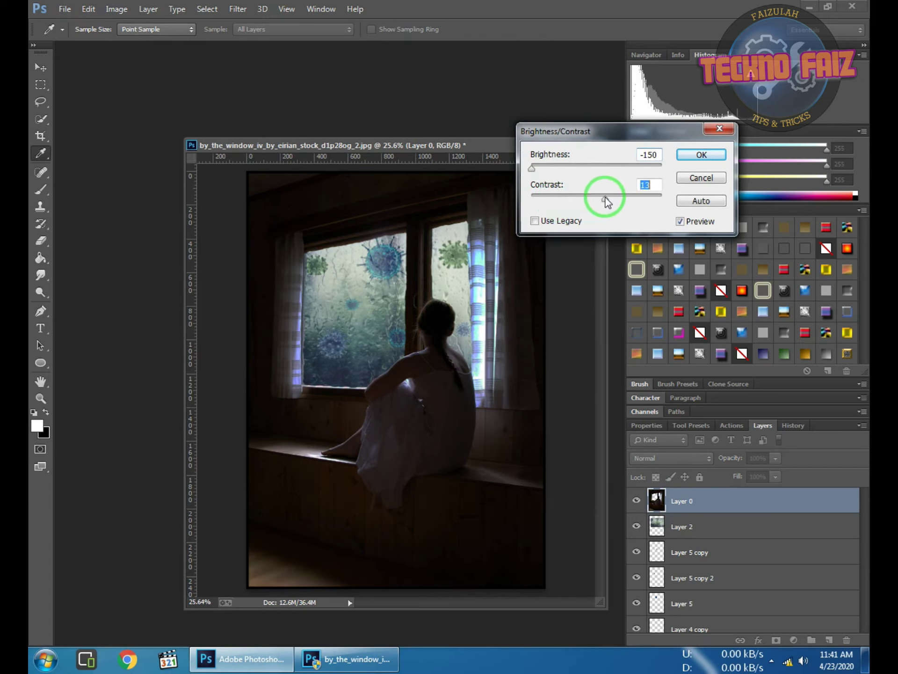
left_click(702, 154)
Set up the Eraser with about half opacity, 52% flow and a 437 px brush.
key("v")
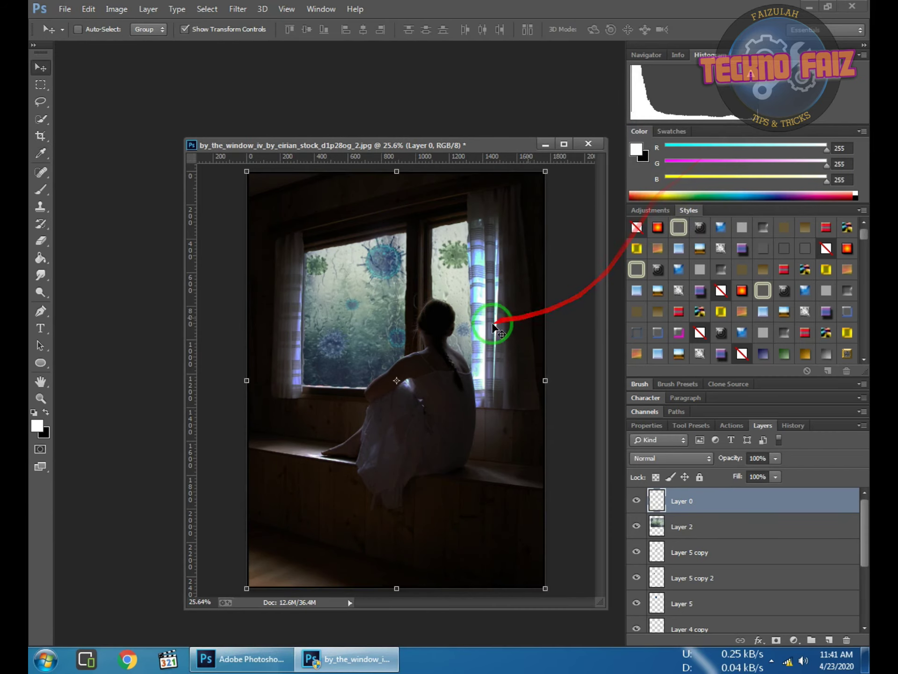
left_click(46, 241)
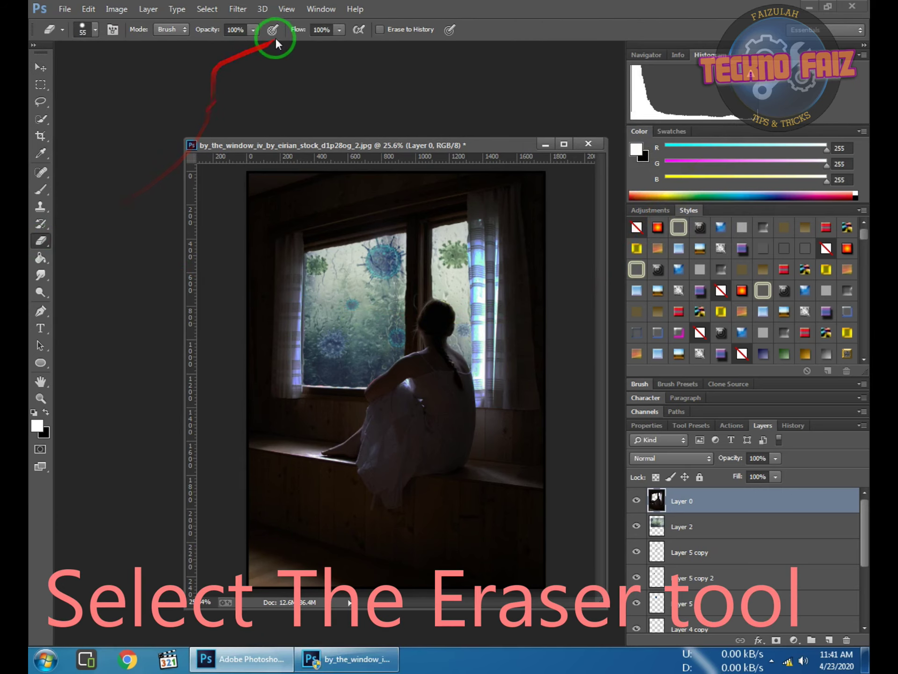
left_click_drag(254, 29, 220, 44)
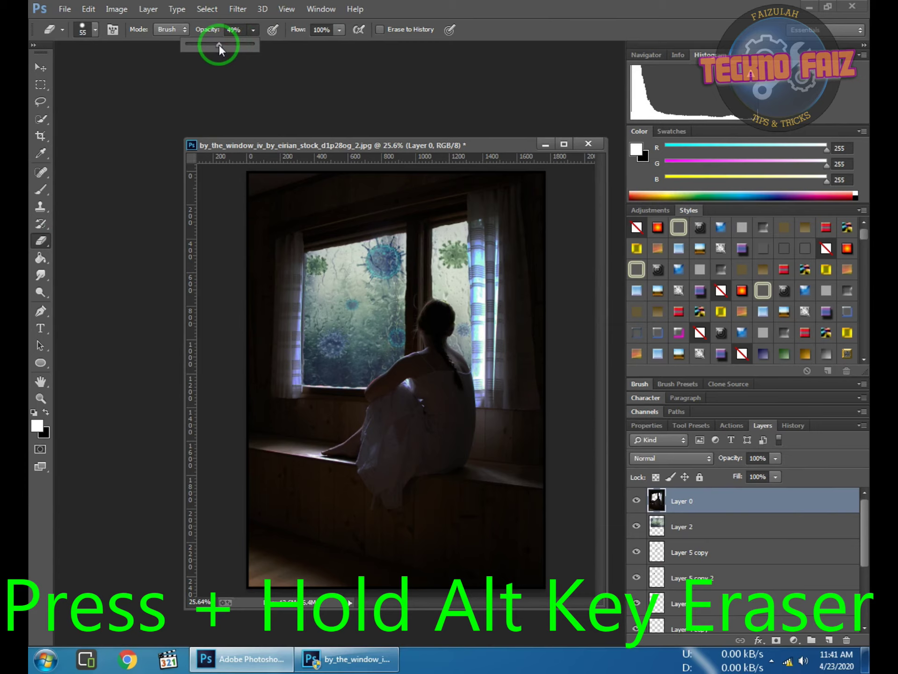
left_click(340, 30)
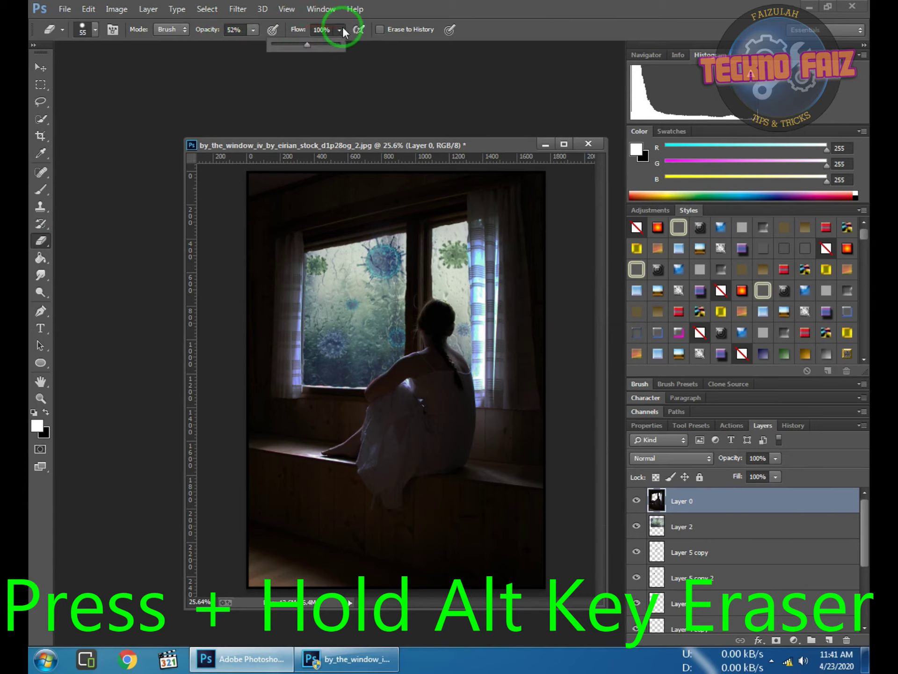
left_click_drag(325, 44, 307, 46)
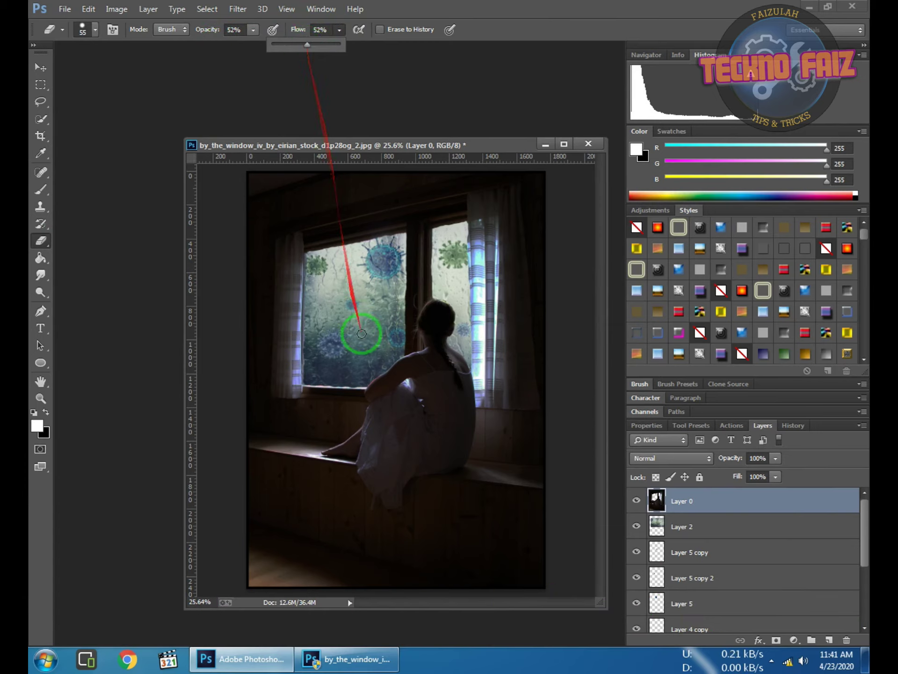
right_click(371, 296)
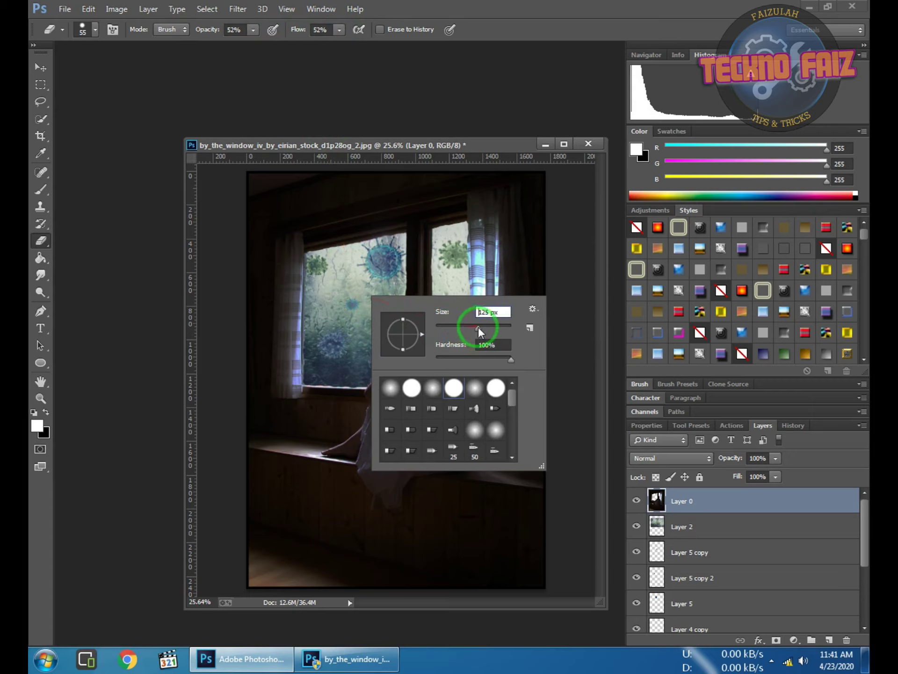
left_click(496, 326)
left_click(501, 326)
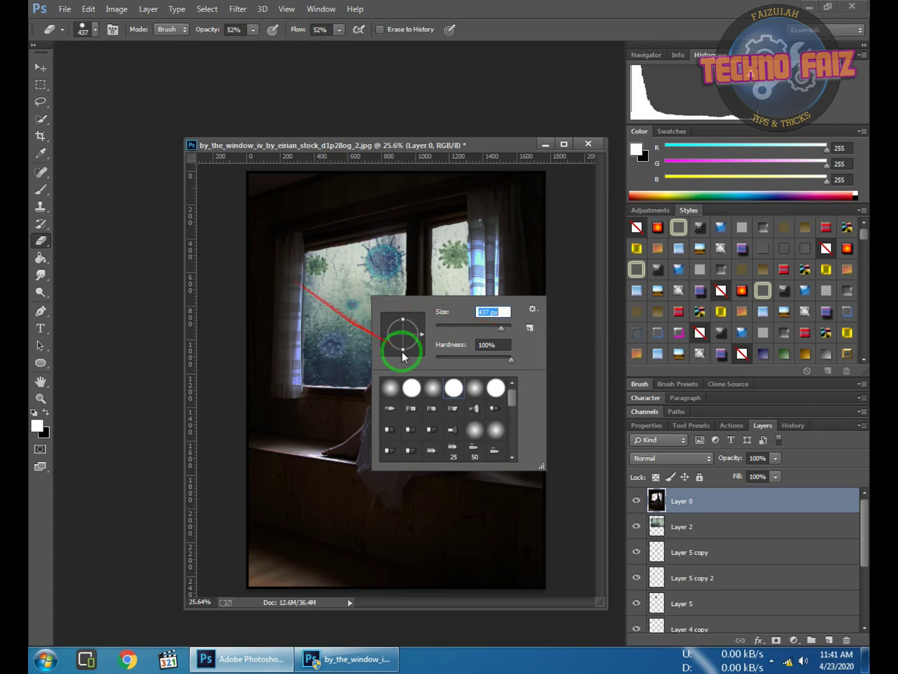
left_click(440, 358)
left_click(374, 144)
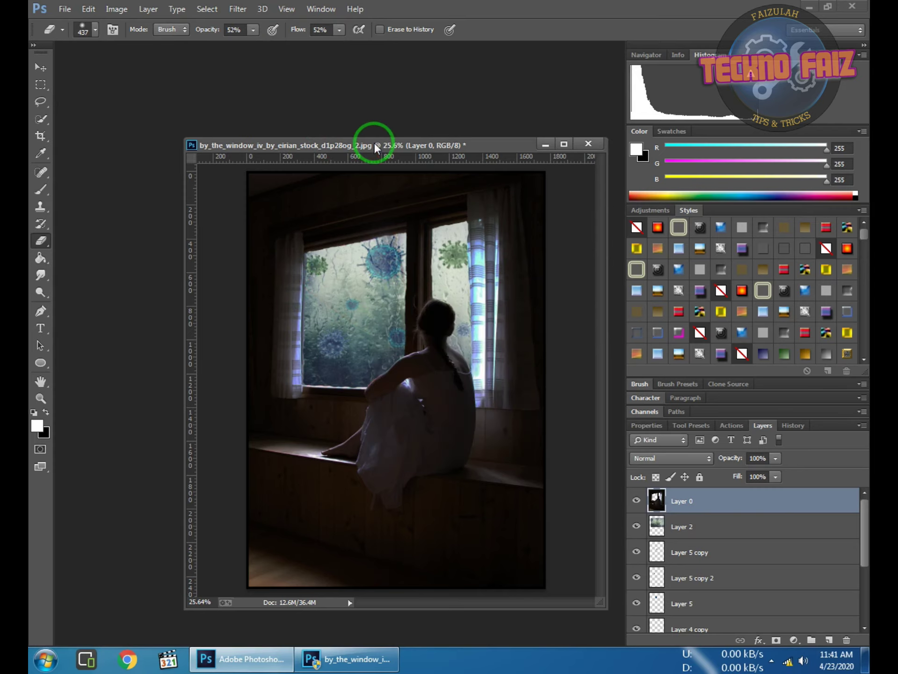
Erase the darkened layer over both curtains and the top corner, undoing the pane stroke.
mouse_move(336, 301)
left_mouse_down()
mouse_move(297, 243)
mouse_move(311, 345)
mouse_move(315, 244)
mouse_move(351, 242)
mouse_move(431, 211)
left_mouse_up()
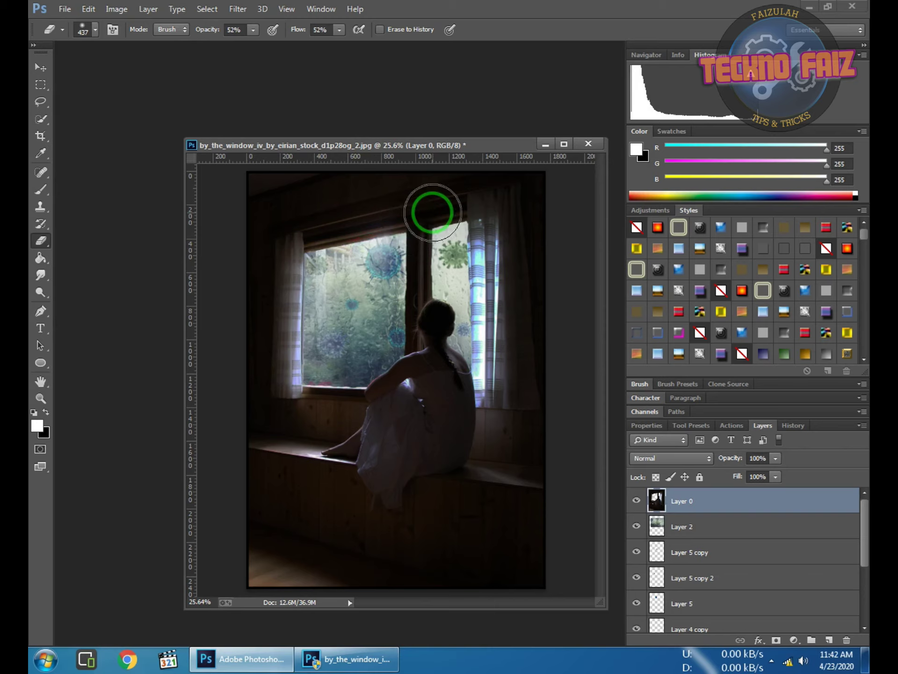
key("ctrl+z")
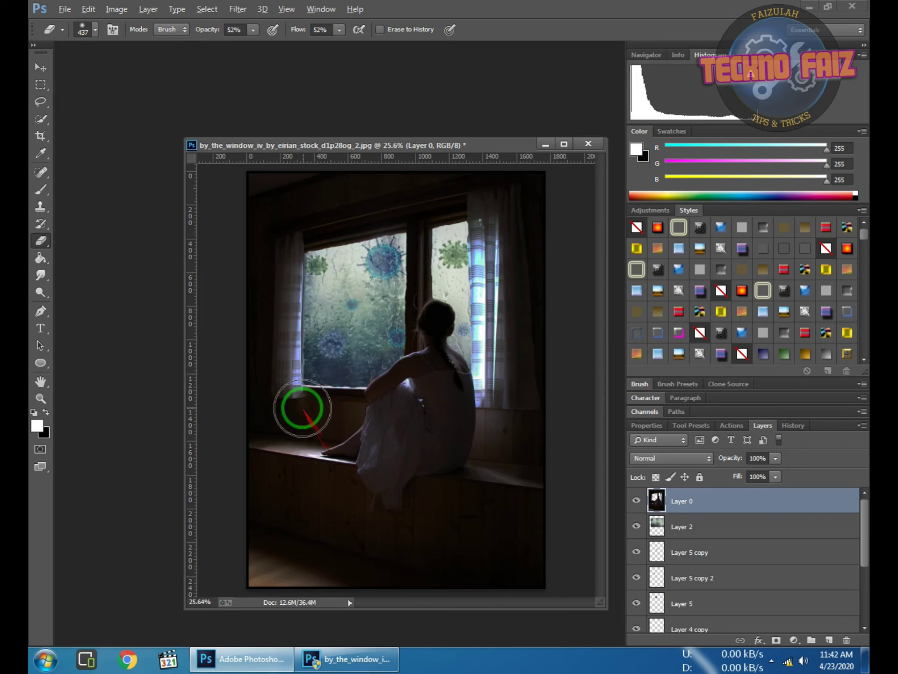
mouse_move(495, 275)
left_mouse_down()
mouse_move(510, 388)
mouse_move(483, 209)
left_mouse_up()
left_click_drag(311, 231, 275, 341)
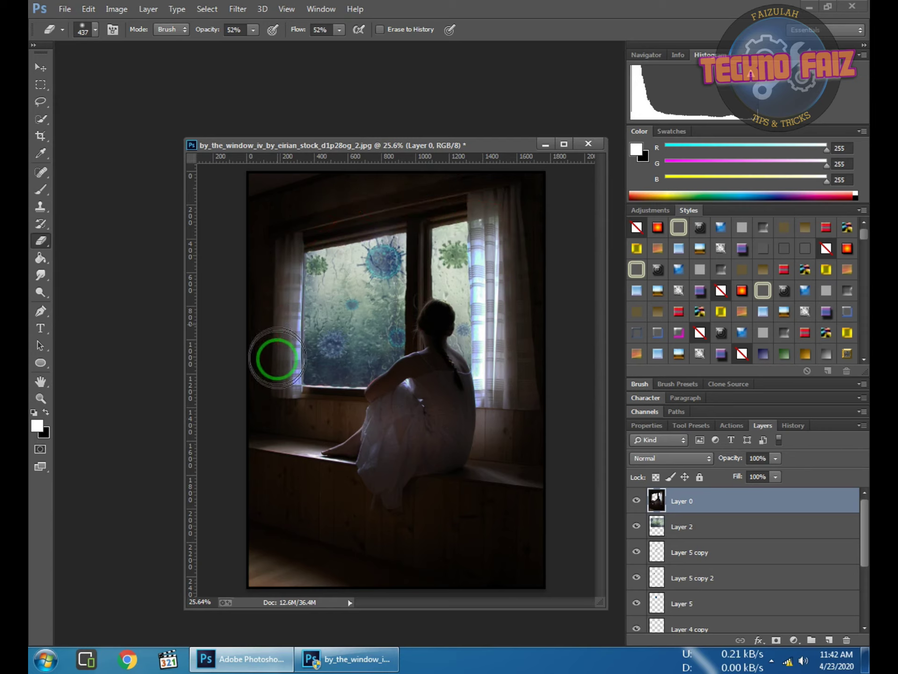
mouse_move(283, 248)
left_mouse_down()
mouse_move(311, 414)
mouse_move(311, 401)
mouse_move(351, 407)
mouse_move(329, 417)
mouse_move(348, 414)
left_mouse_up()
mouse_move(320, 176)
left_mouse_down()
mouse_move(280, 200)
mouse_move(321, 185)
mouse_move(253, 181)
mouse_move(357, 198)
mouse_move(432, 194)
mouse_move(510, 172)
left_mouse_up()
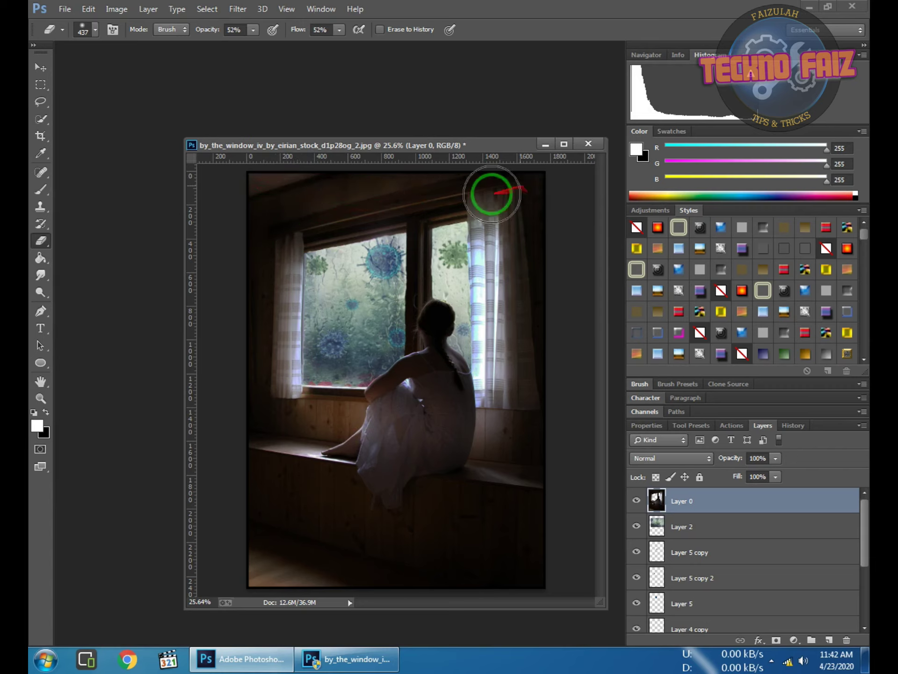
left_click_drag(476, 265, 477, 286)
scroll(385, 314, "down", 1)
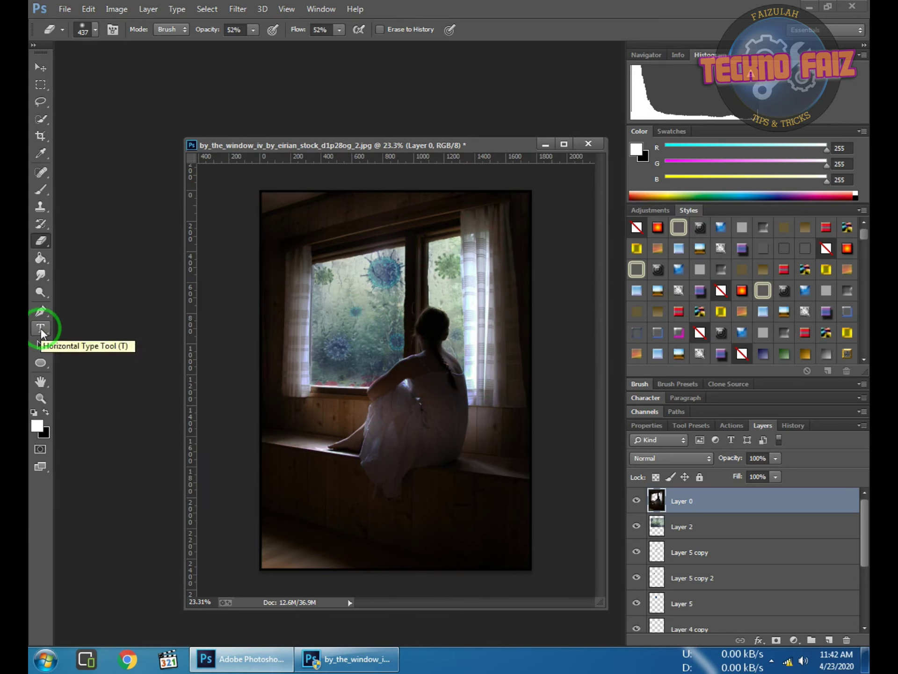
Add a text box across the lower canvas reading STAY HOME & SAFE in Malgun Gothic Bold 130 pt.
left_click(41, 329)
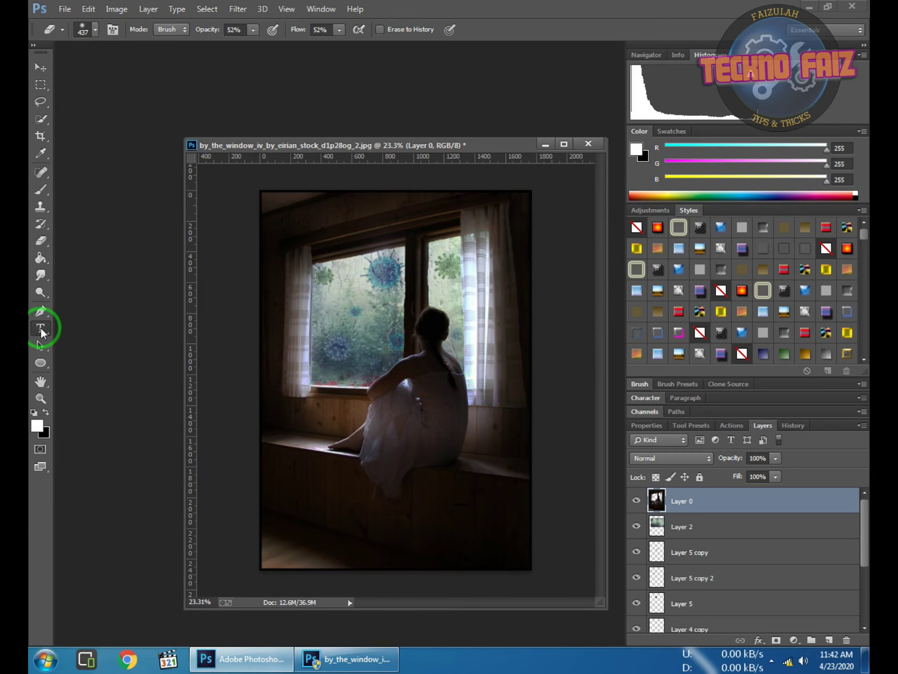
left_click_drag(279, 463, 532, 578)
type("STAY HOME & SAFE")
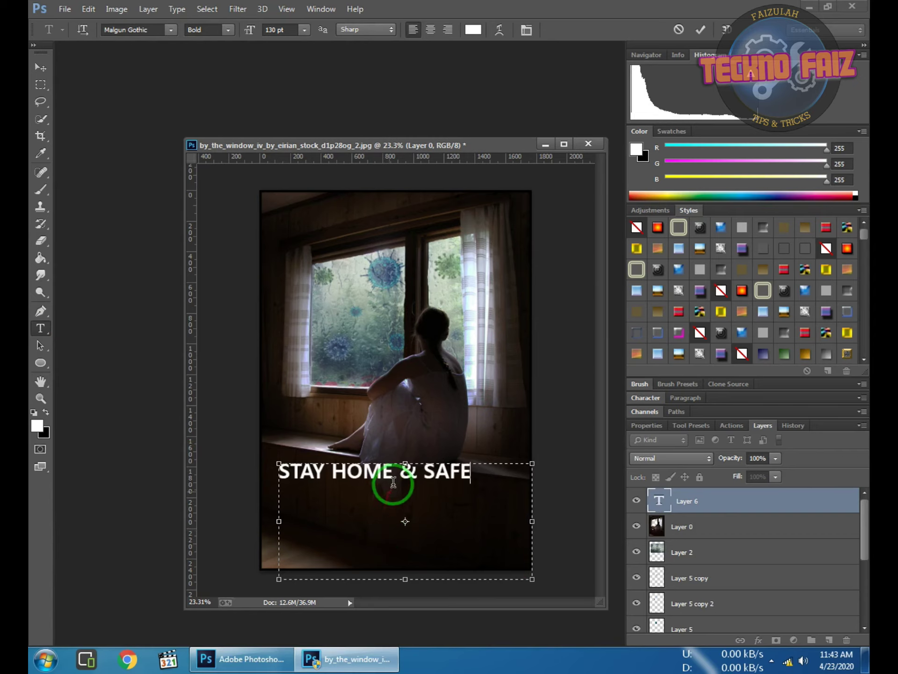
left_click(679, 311)
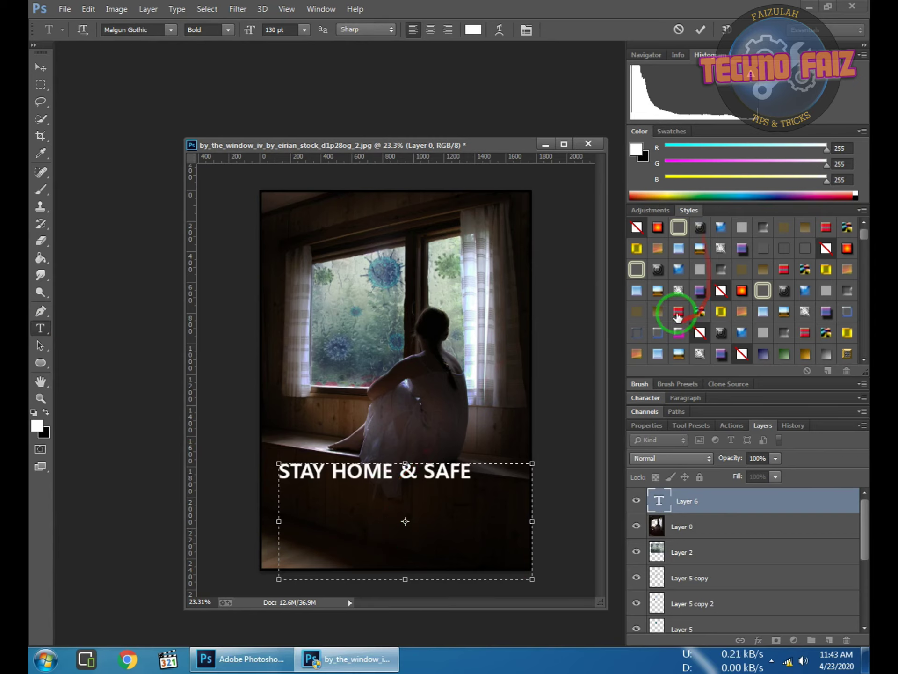
Try blue, orange, yellow, metallic and gold preset styles on the text.
left_click(848, 248)
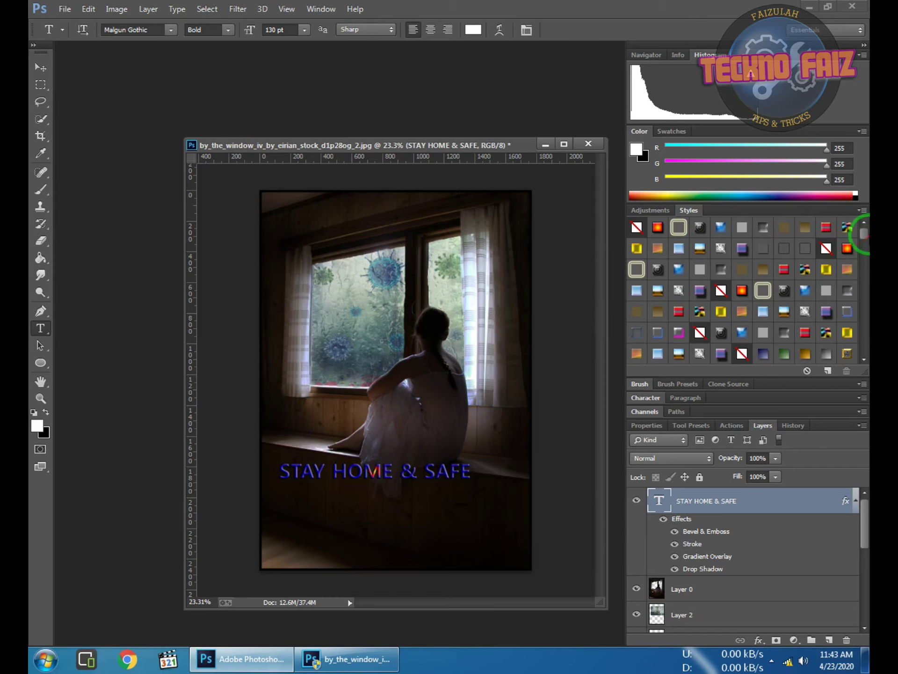
left_click_drag(864, 236, 864, 262)
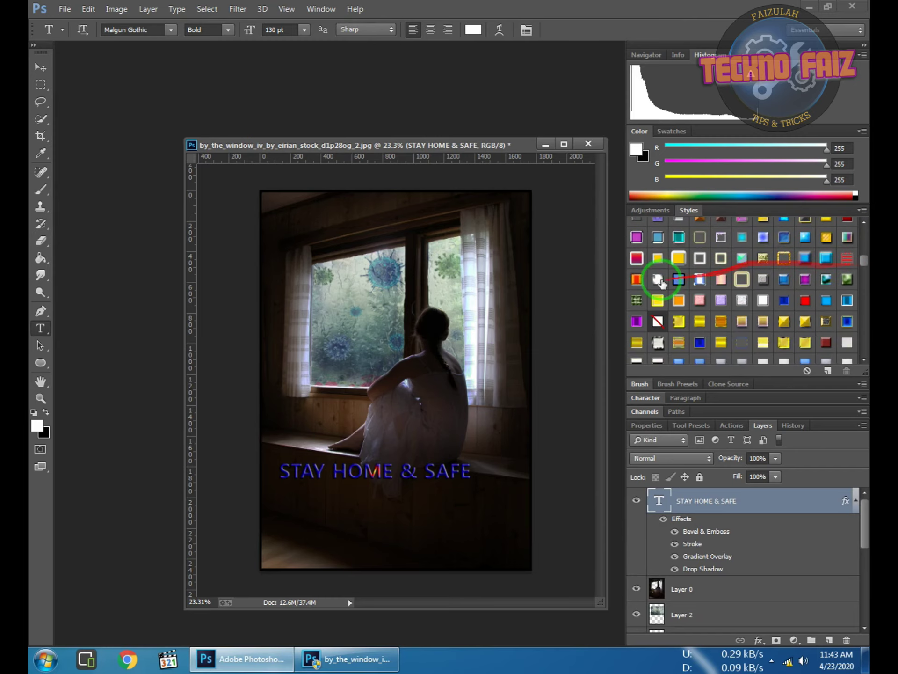
left_click(637, 280)
left_click(676, 341)
scroll(682, 315, "down", 1)
scroll(698, 319, "down", 2)
scroll(655, 337, "down", 1)
left_click(635, 349)
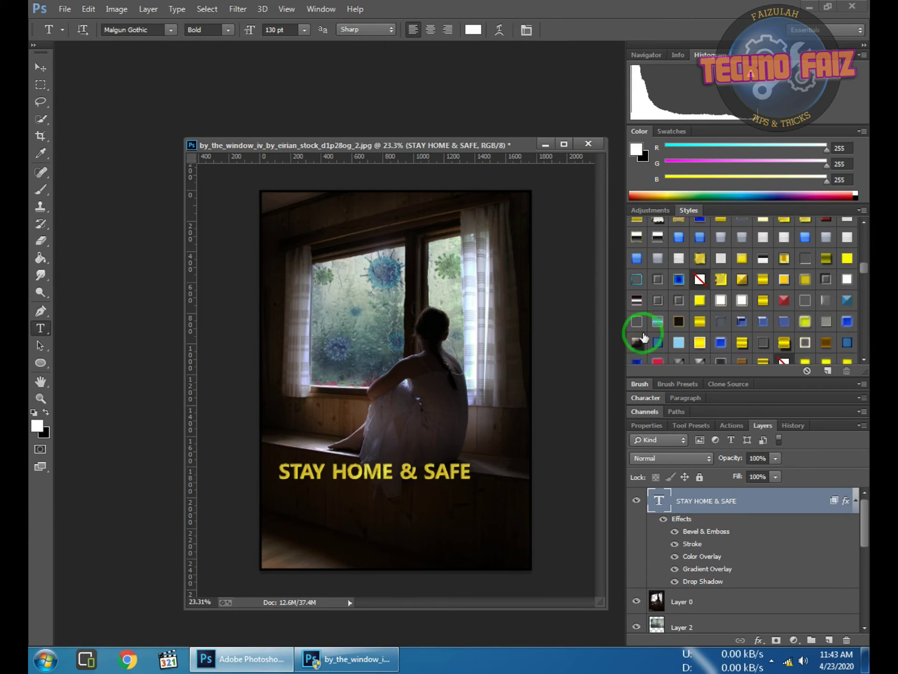
scroll(688, 317, "down", 2)
scroll(675, 320, "down", 2)
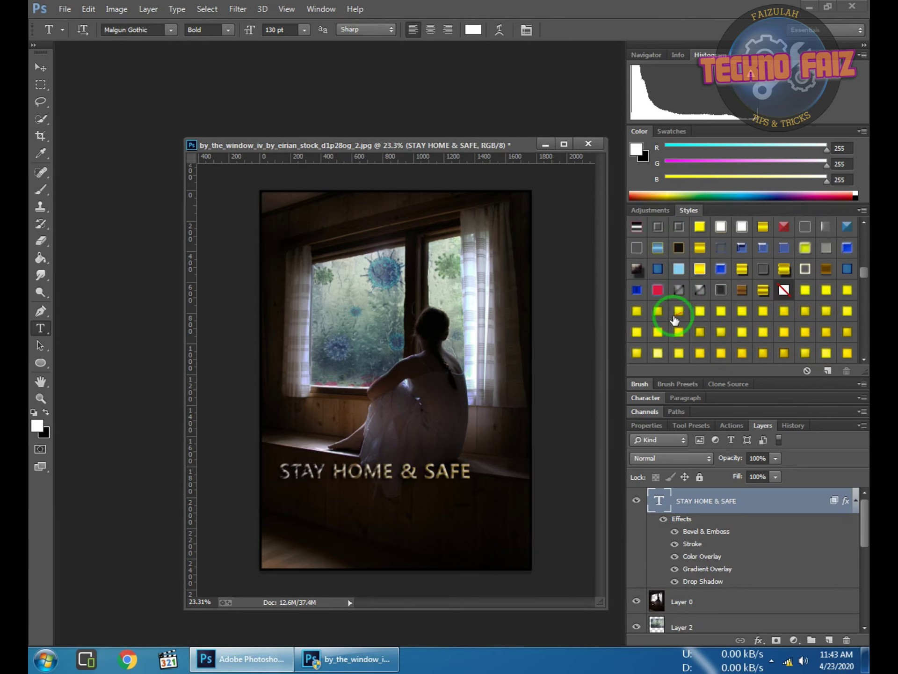
left_click(656, 291)
left_click(640, 272)
scroll(682, 268, "down", 1)
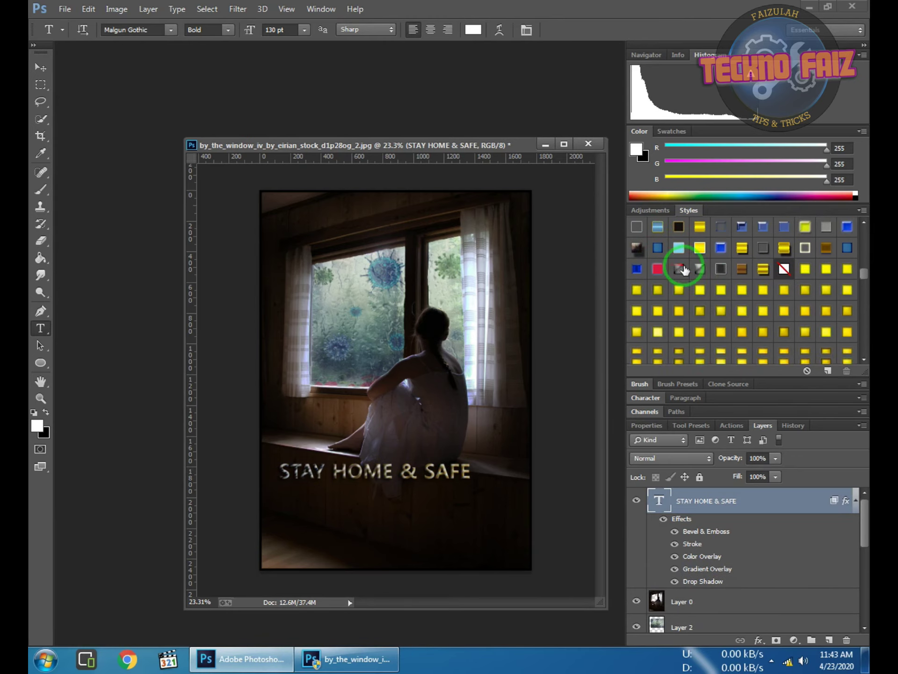
scroll(676, 277, "down", 1)
scroll(686, 290, "down", 2)
scroll(688, 295, "down", 1)
scroll(689, 299, "down", 2)
scroll(691, 304, "down", 2)
scroll(702, 309, "down", 1)
Apply the dark green glowing style and move the text lower toward the bottom.
left_click(721, 269)
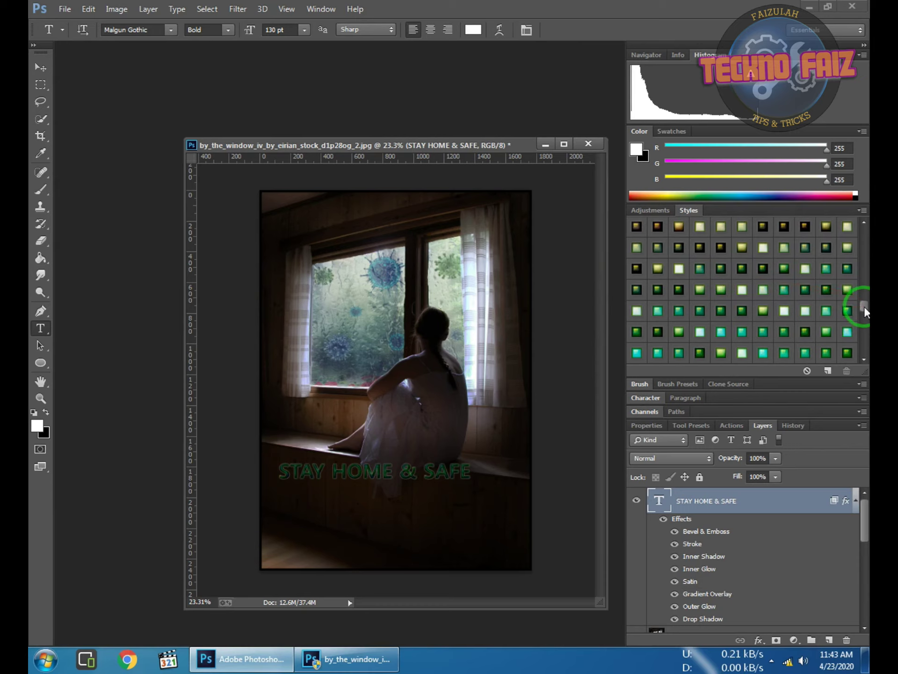
left_click(40, 67)
left_click_drag(352, 403, 372, 448)
left_click(40, 328)
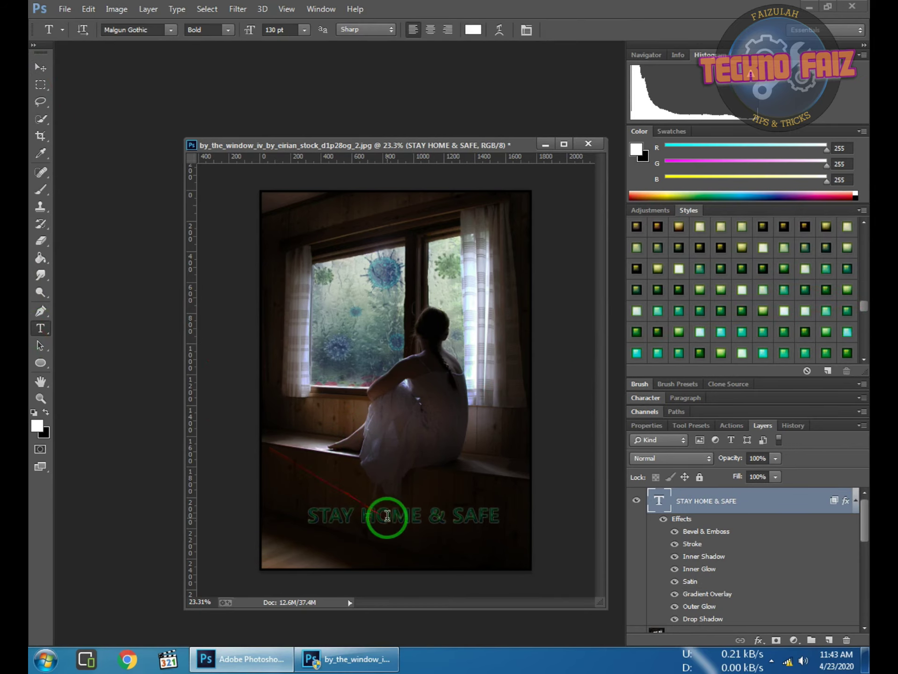
Enlarge the STAY HOME & SAFE text to 163 pt and shift it left to fit.
left_click_drag(387, 515, 325, 407)
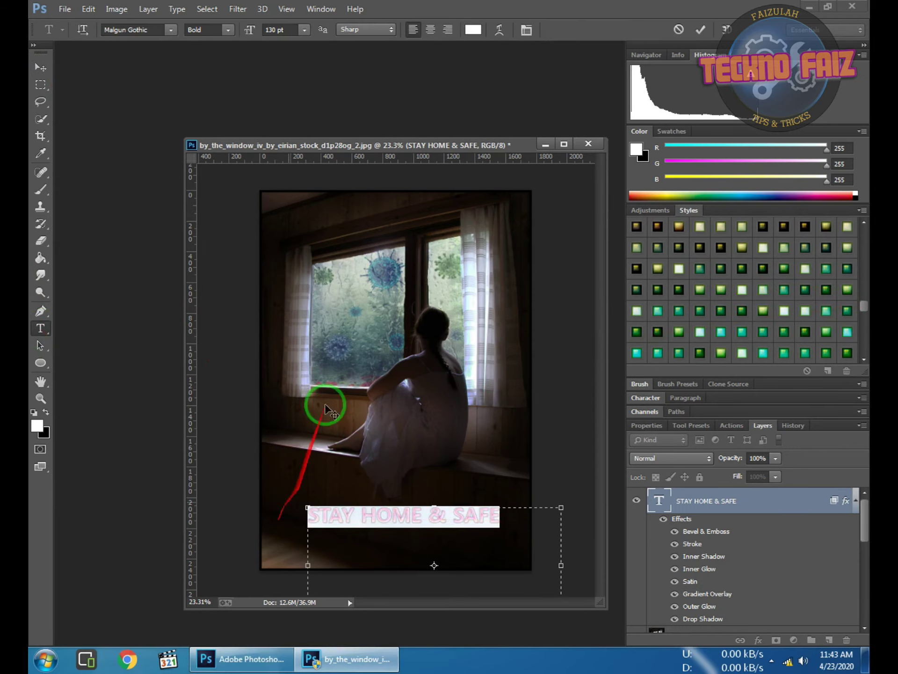
left_click(275, 29)
key("Up")
key("Up")
key("Up")
key("Up")
key("Up")
key("Up")
key("Up")
key("Up")
key("Up")
key("Down")
key("Down")
key("Down")
key("Down")
key("Down")
key("Down")
key("Down")
key("Down")
left_click_drag(412, 461, 380, 461)
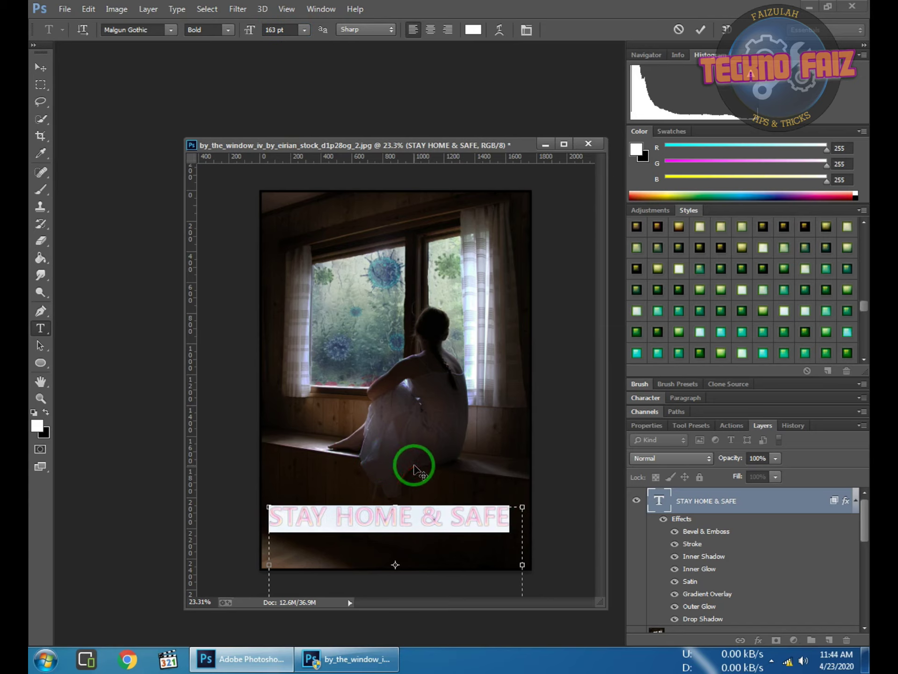
left_click(40, 67)
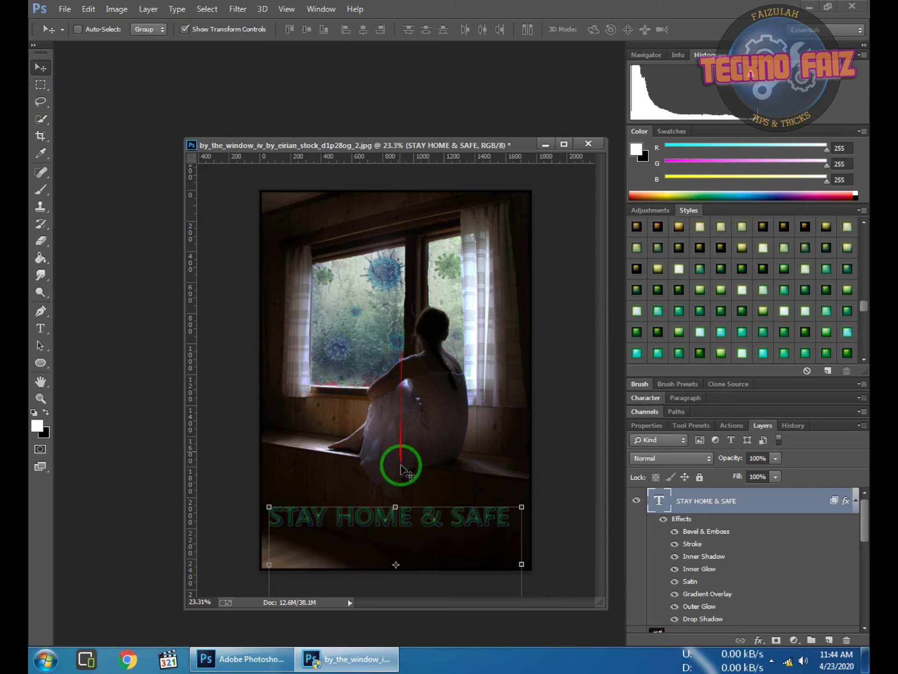
Cycle through green, red-purple, pink, rainbow, gold and purple styles, ending on blue glassy.
left_click_drag(864, 306, 864, 251)
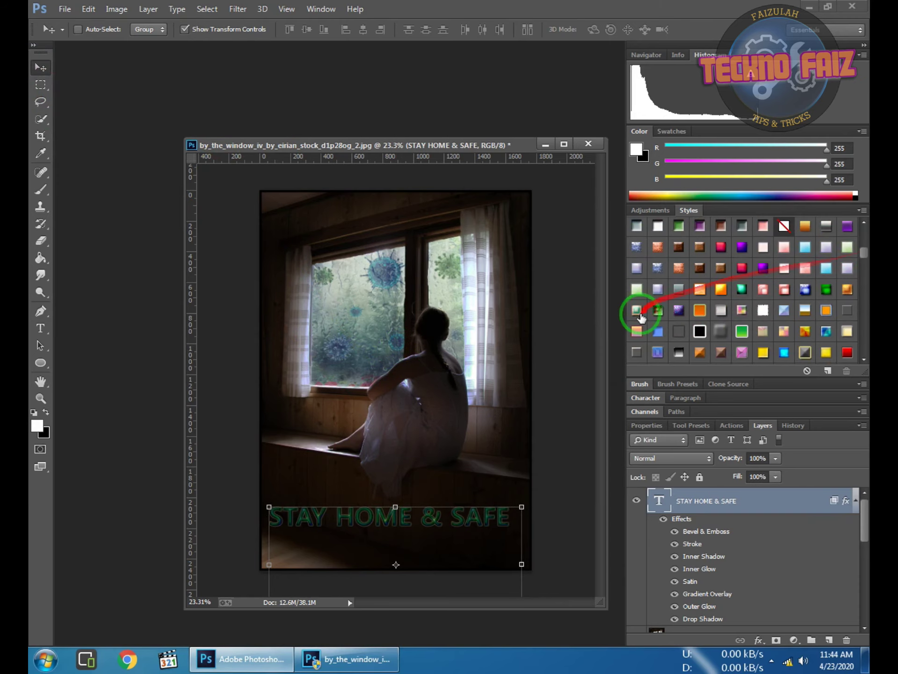
left_click(656, 310)
scroll(656, 309, "up", 2)
scroll(656, 308, "up", 2)
scroll(656, 307, "up", 1)
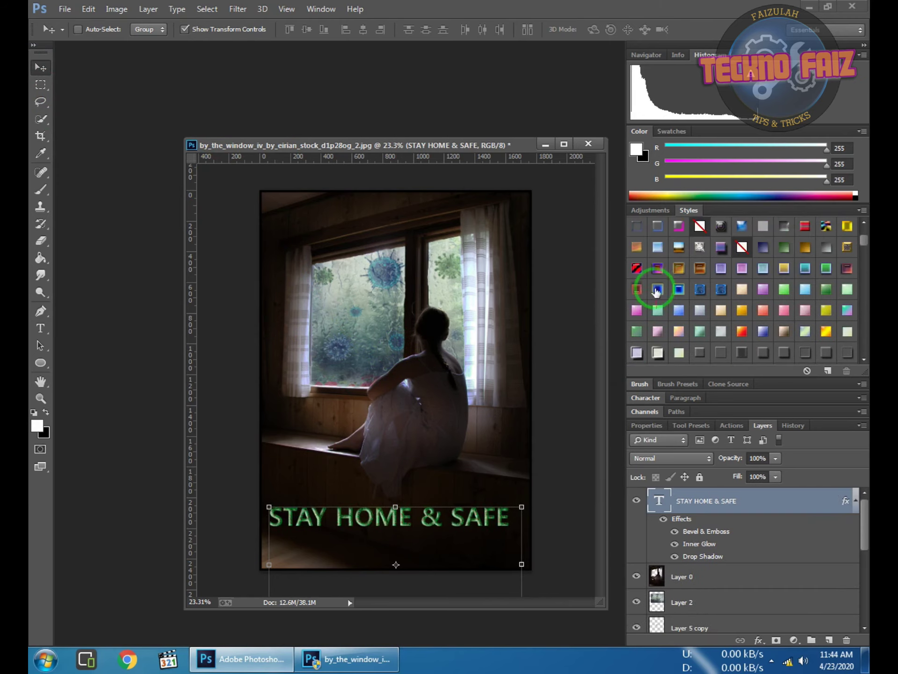
left_click(637, 267)
scroll(638, 273, "up", 1)
left_click(664, 286)
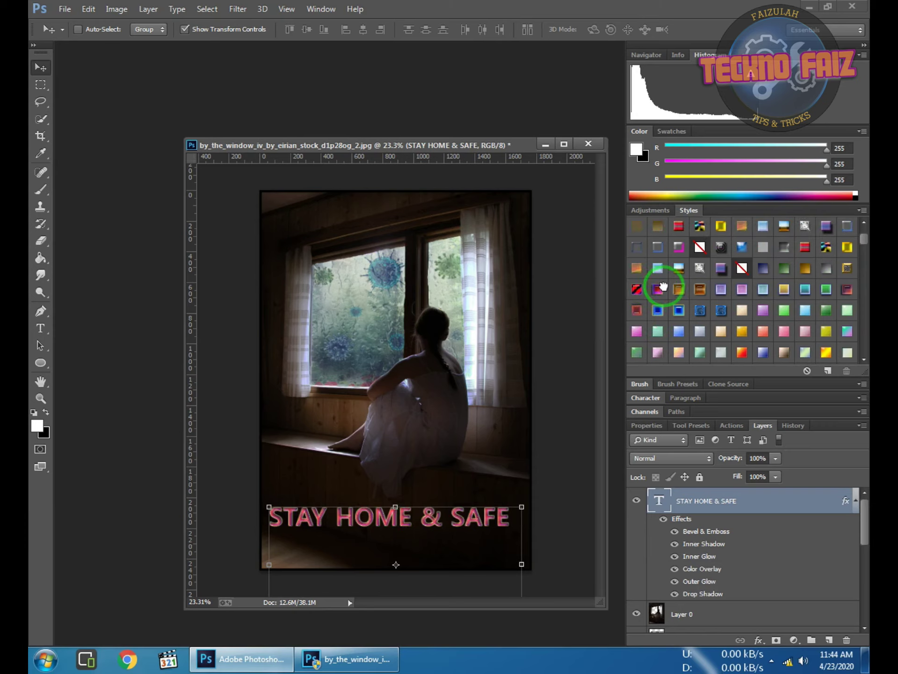
left_click(637, 270)
left_click(679, 290)
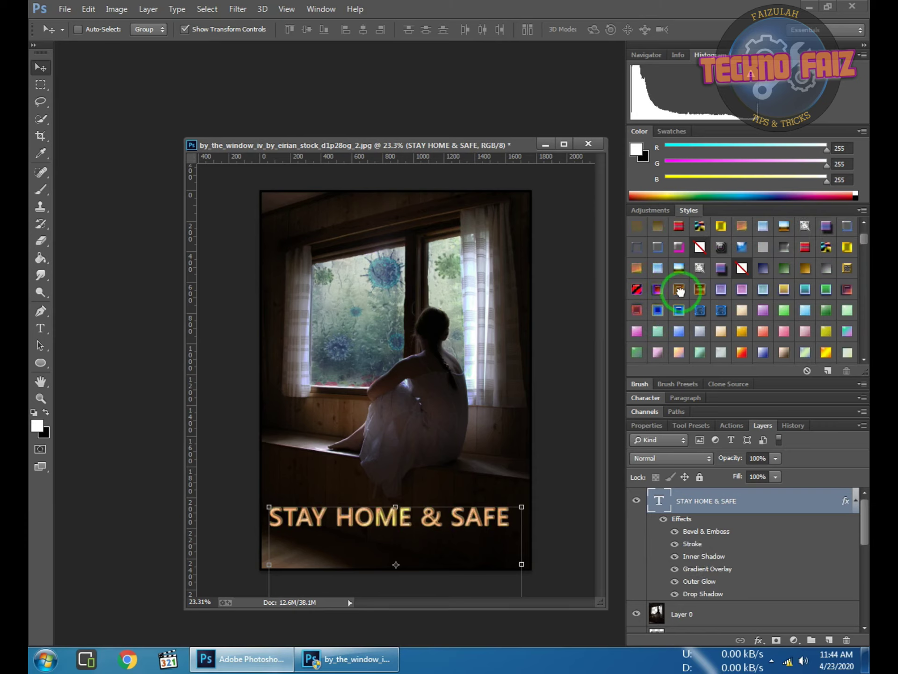
left_click(720, 289)
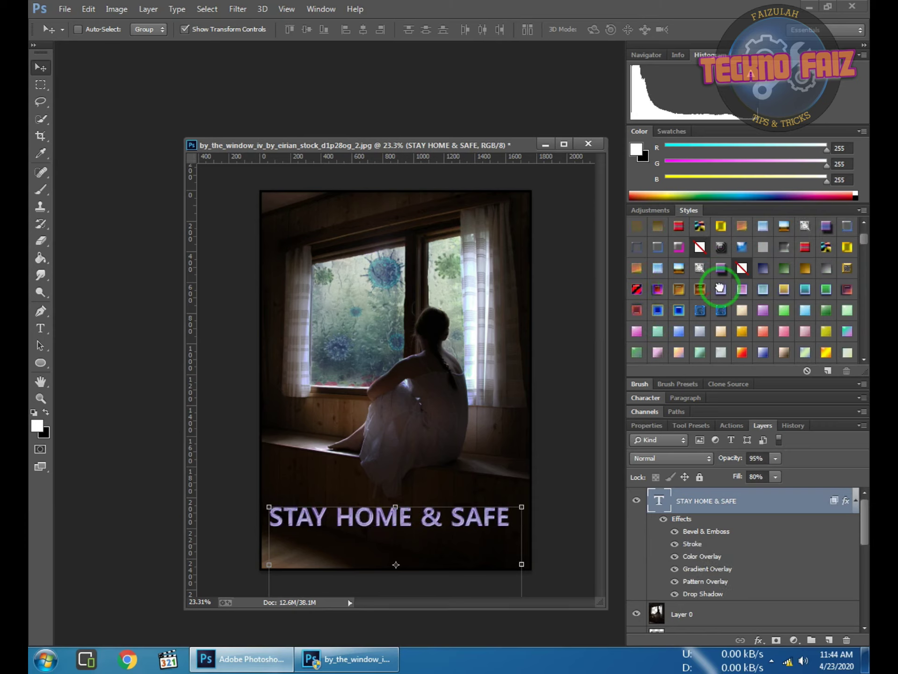
left_click(698, 310)
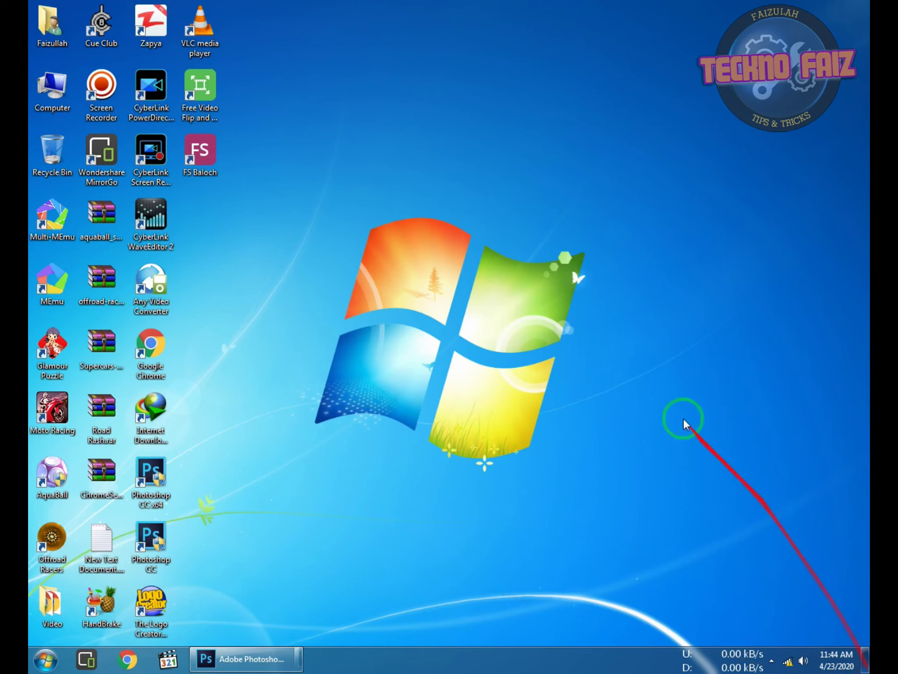
Refresh the Windows desktop three times from its right-click menu.
right_click(552, 223)
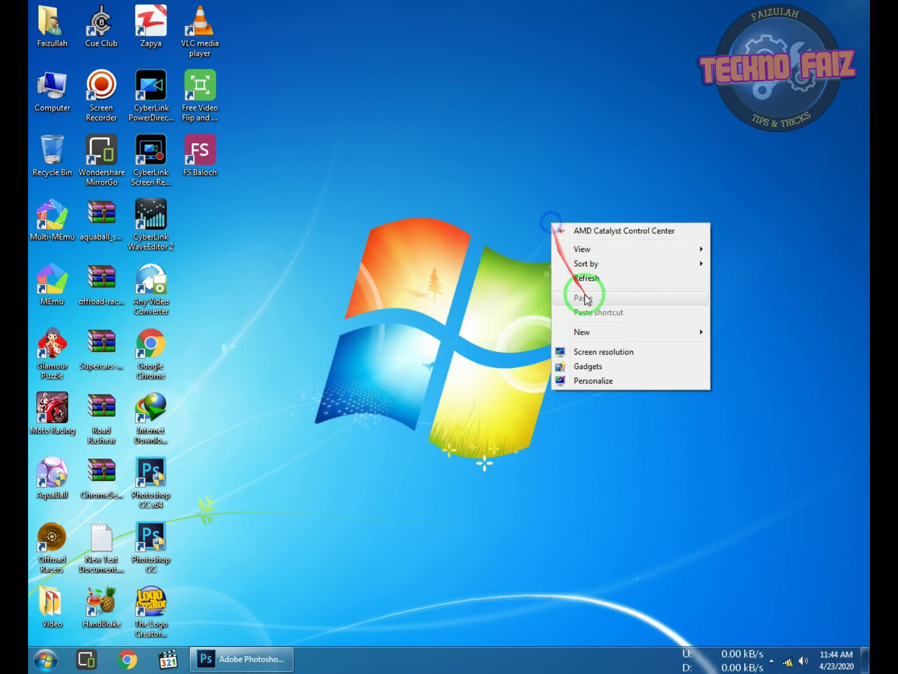
left_click(598, 280)
right_click(567, 250)
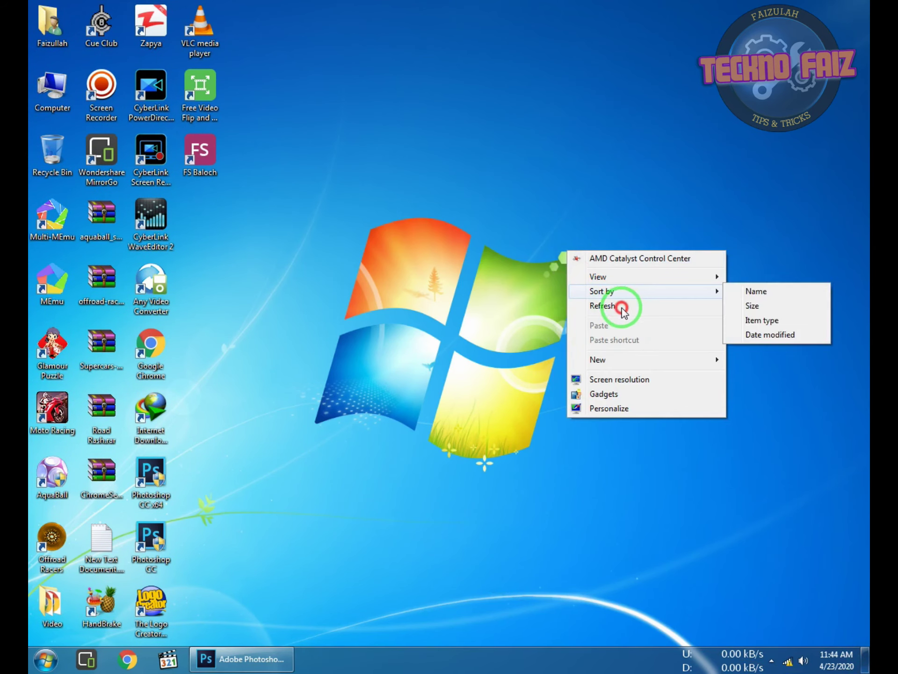
left_click(622, 305)
right_click(664, 311)
left_click(700, 366)
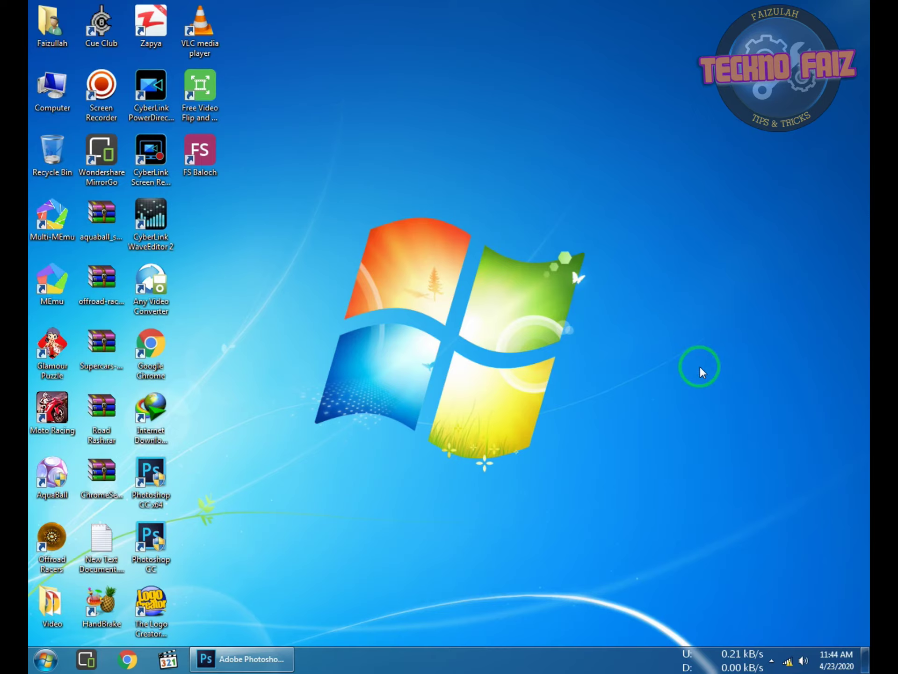